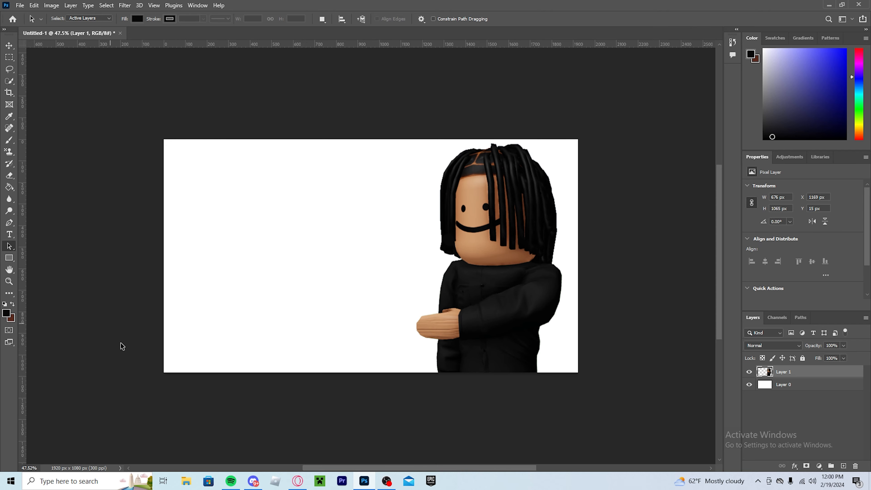
# Open the example thumbnail 1.jpg to view it as a reference, and return to the Untitled-1 document
pyautogui.click(20, 5)
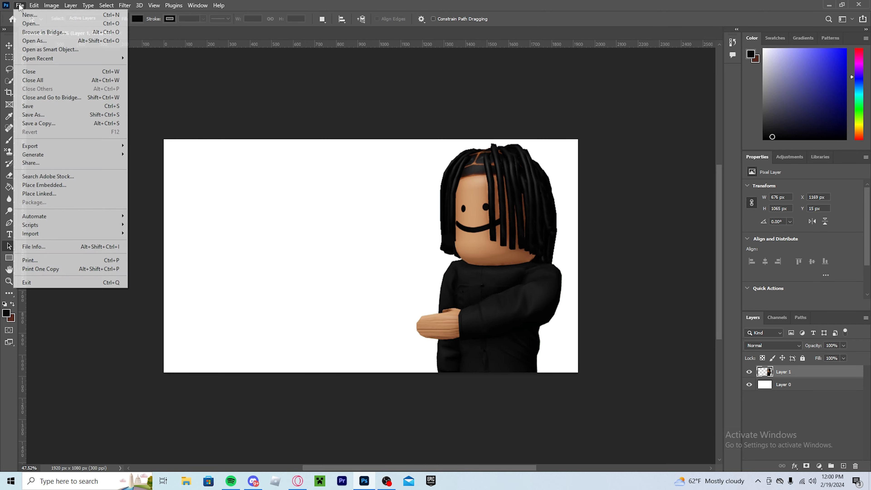
pyautogui.click(28, 24)
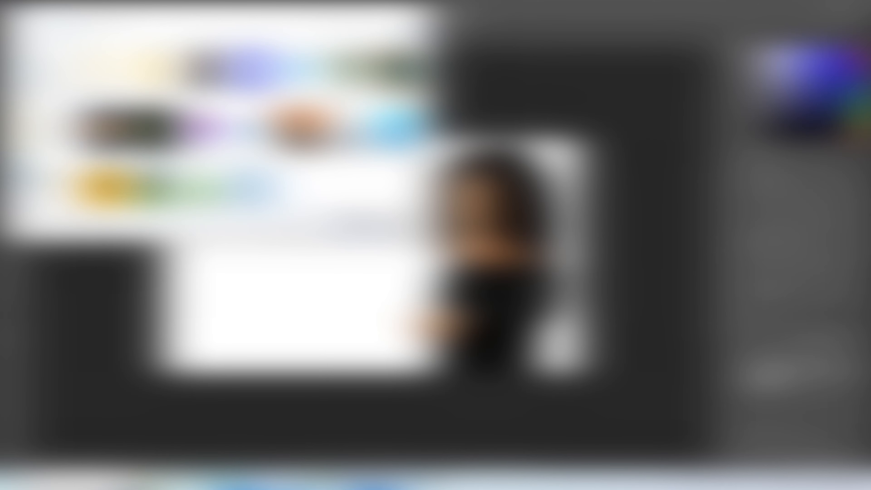
pyautogui.doubleClick(155, 76)
pyautogui.doubleClick(147, 162)
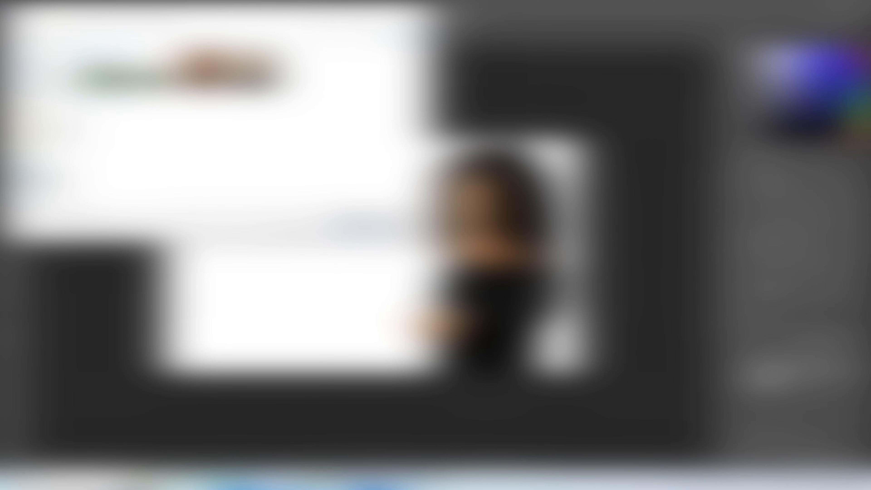
pyautogui.doubleClick(110, 77)
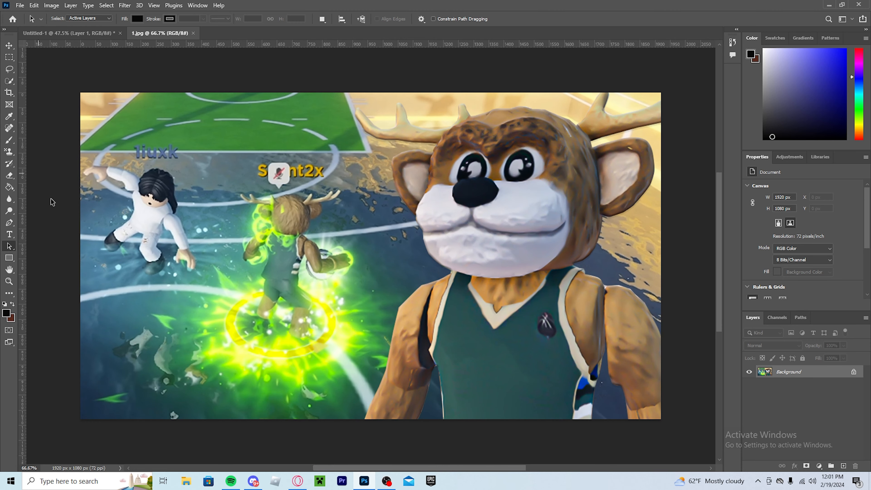
pyautogui.click(85, 32)
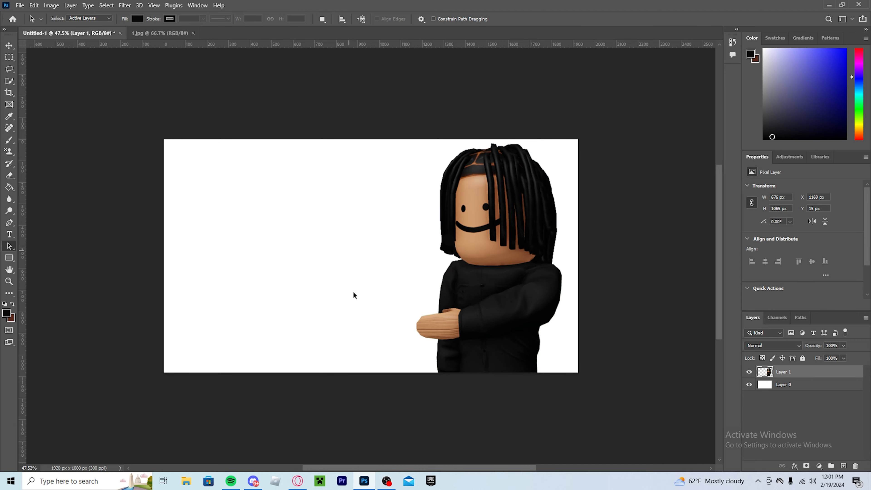
pyautogui.click(187, 481)
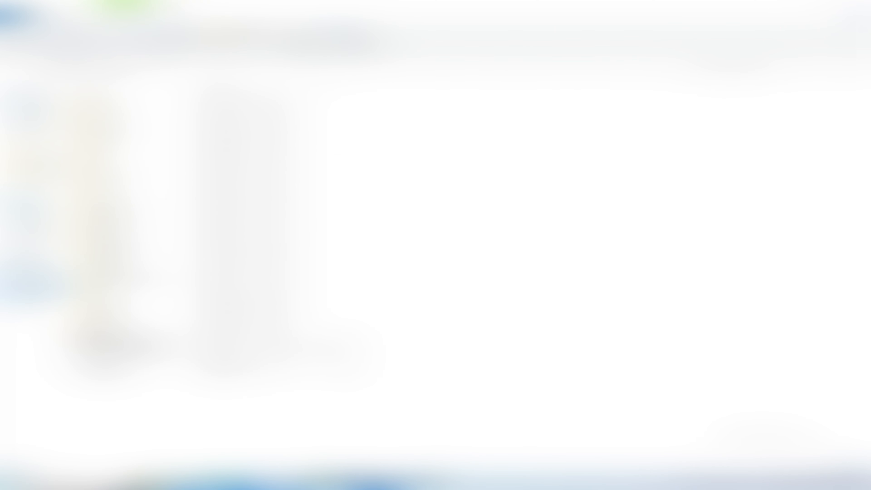
pyautogui.doubleClick(119, 204)
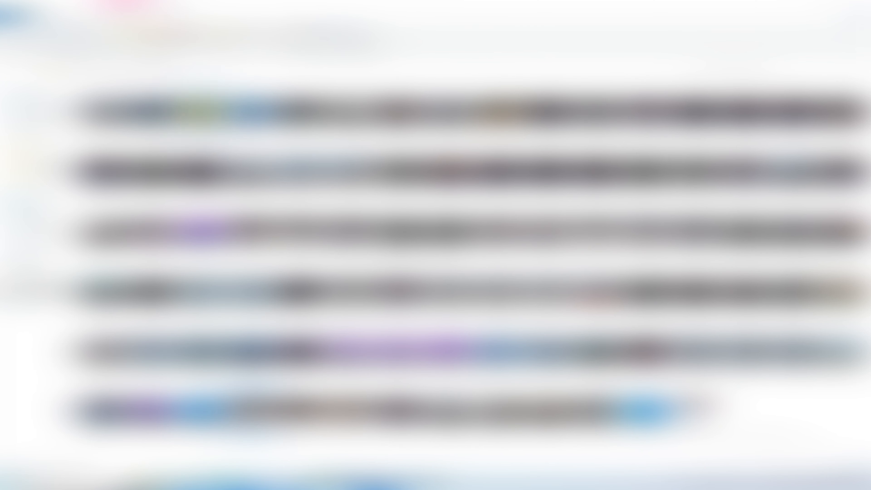
pyautogui.moveTo(224, 439); pyautogui.dragTo(821, 369)
pyautogui.rightClick(821, 369)
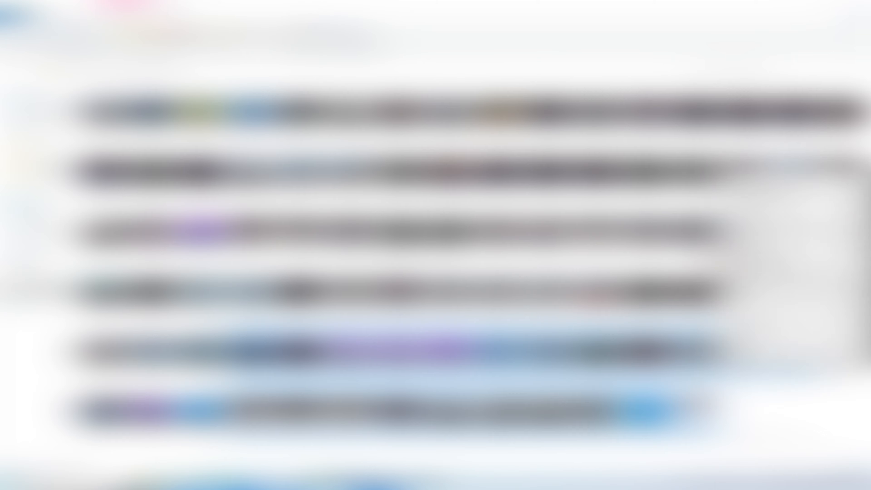
pyautogui.click(548, 412)
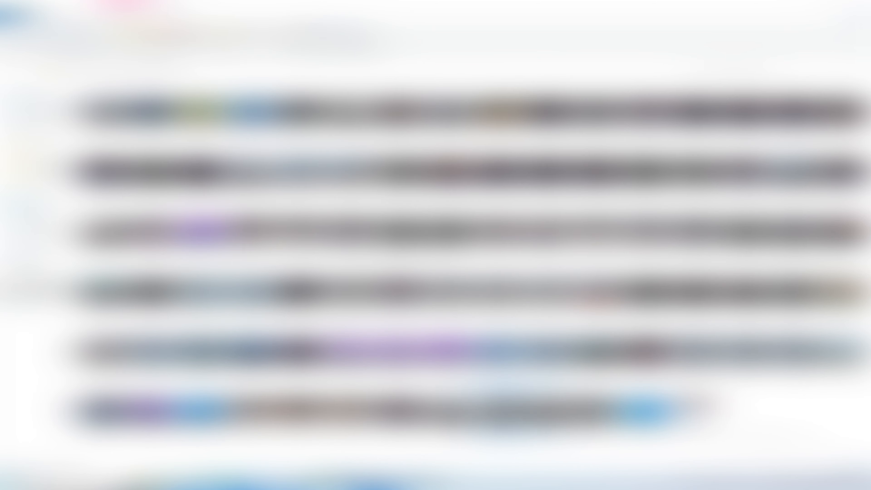
pyautogui.doubleClick(545, 412)
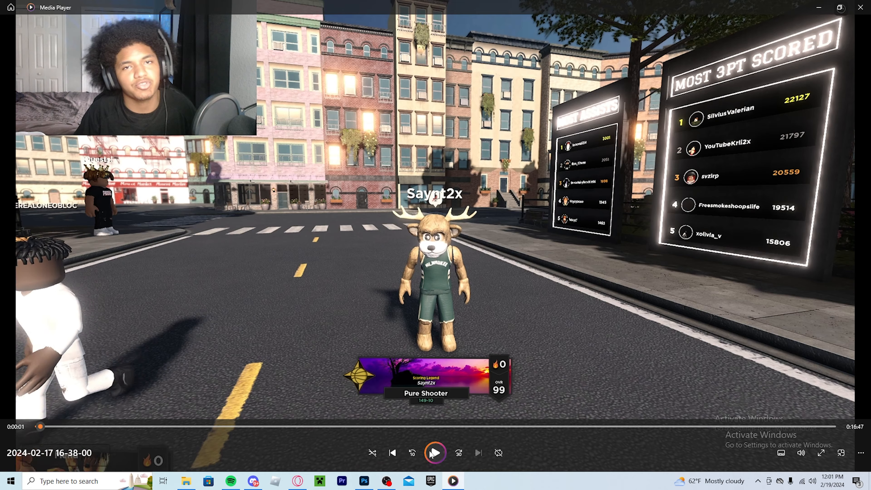
# Seek the recording to about 0:10:33 and pause it on the basketball shot
pyautogui.click(477, 427)
pyautogui.moveTo(478, 426); pyautogui.dragTo(530, 420)
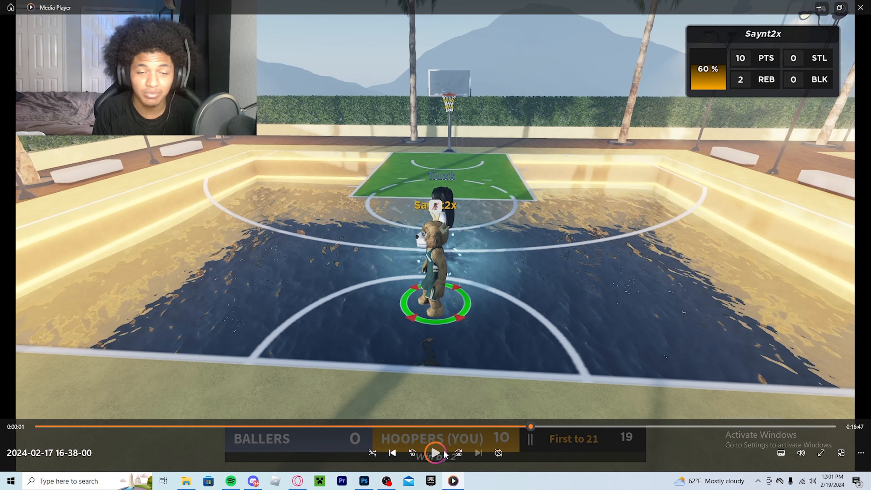
pyautogui.click(444, 451)
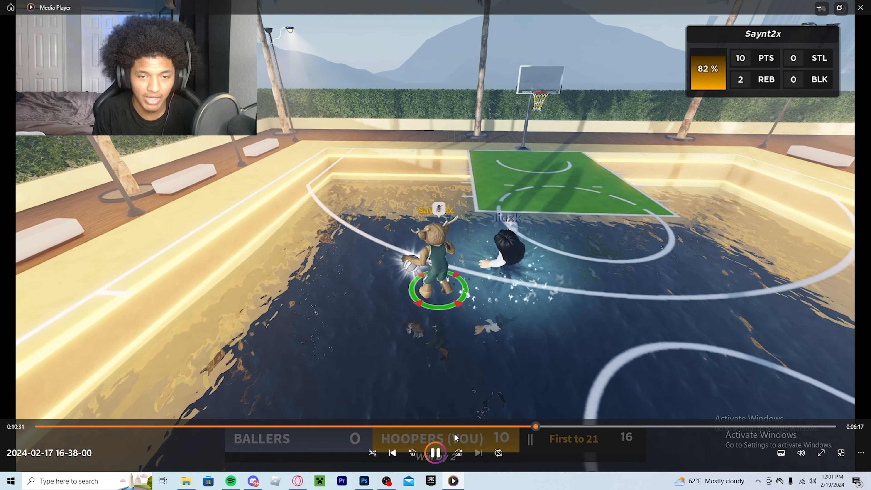
pyautogui.press('space')
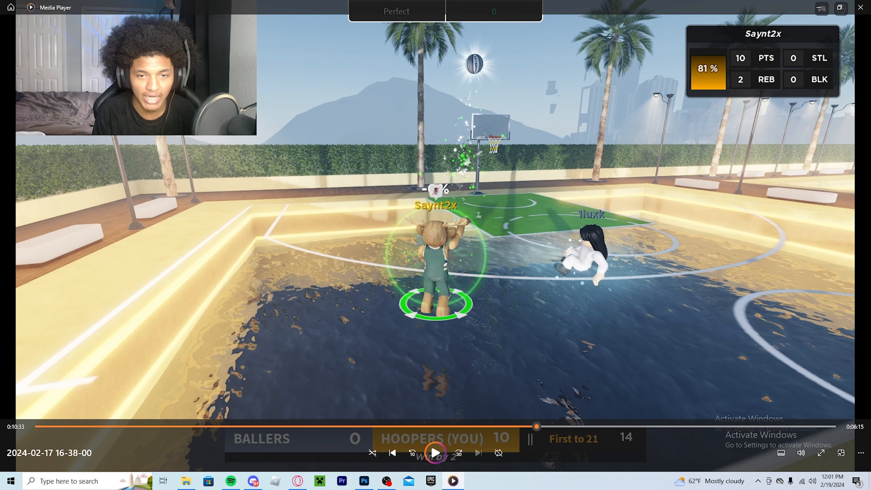
# Capture the paused gameplay frame as a rectangular screenshot, save it as 3333.png, and return to Photoshop
pyautogui.press('shift+super+s')
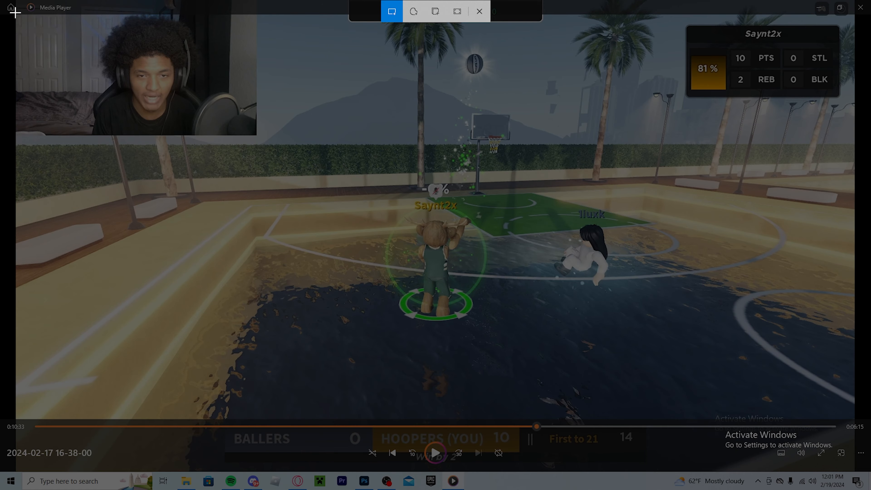
pyautogui.moveTo(14, 13)
pyautogui.mouseDown()
pyautogui.moveTo(356, 151)
pyautogui.moveTo(851, 435)
pyautogui.moveTo(864, 472)
pyautogui.mouseUp()
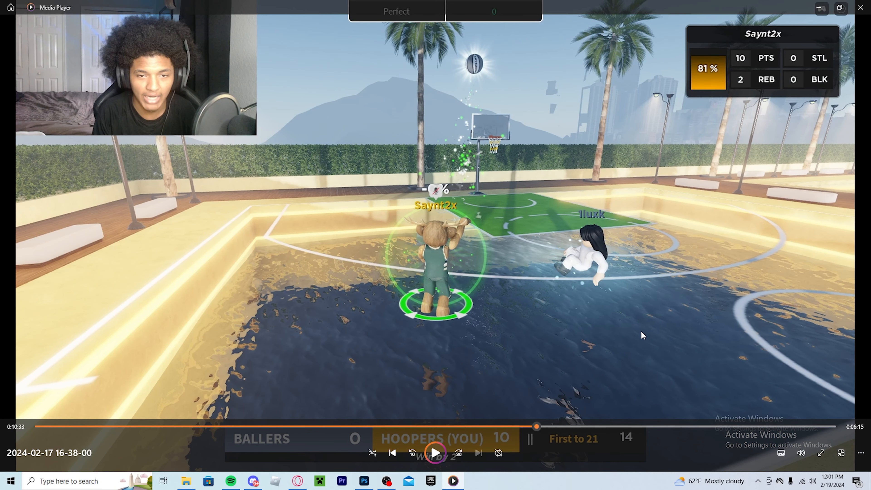
pyautogui.click(762, 366)
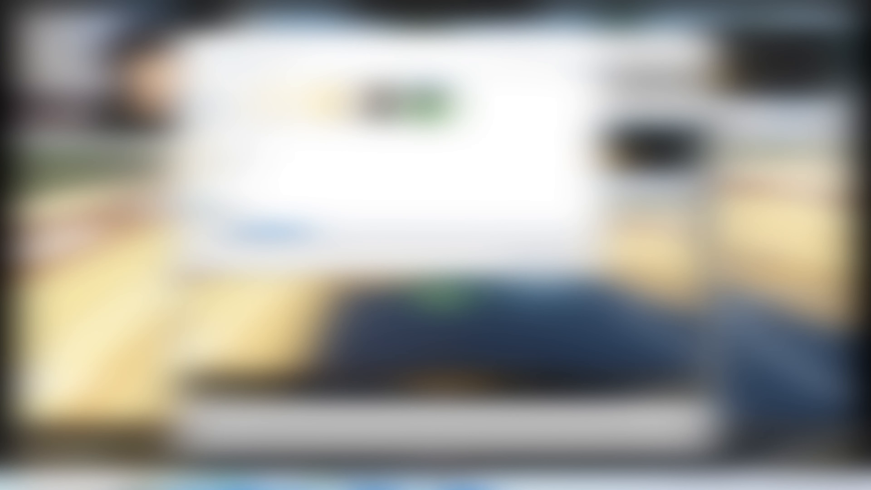
pyautogui.press('BackSpace')
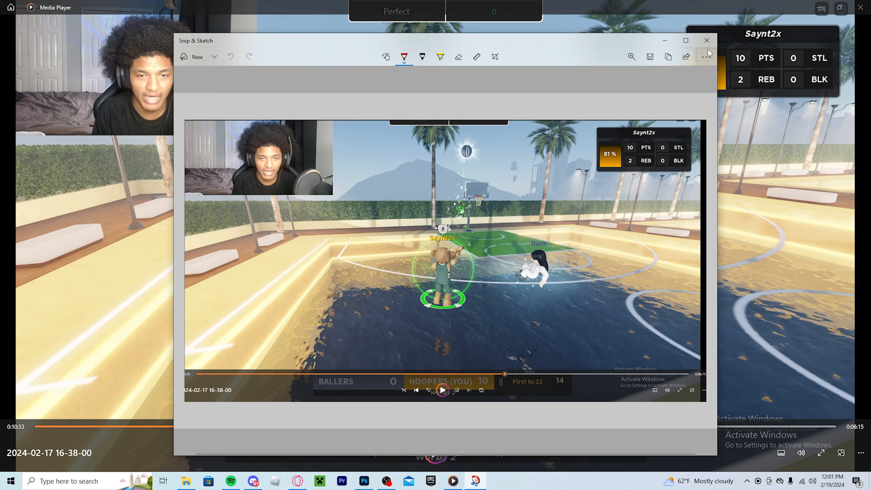
pyautogui.click(704, 46)
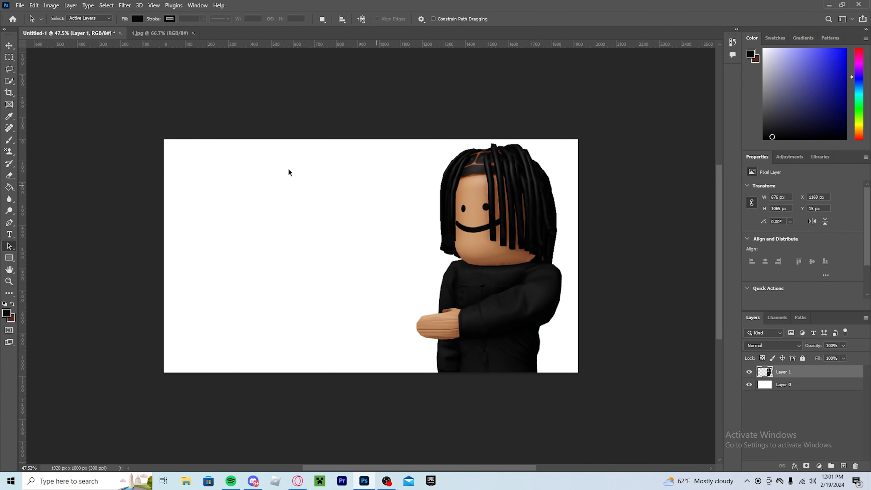
# Place 3333.png in the Untitled-1 document and scale it to about 64.65% so the court fills the canvas
pyautogui.click(20, 5)
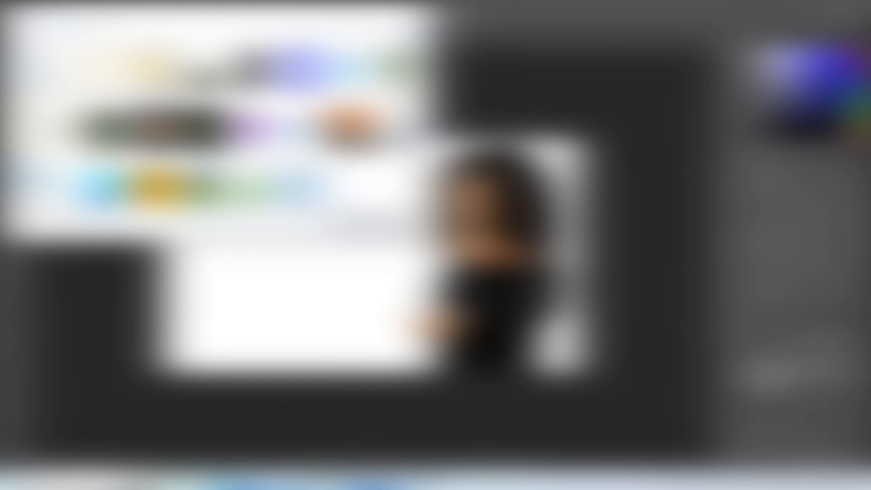
pyautogui.press('Return')
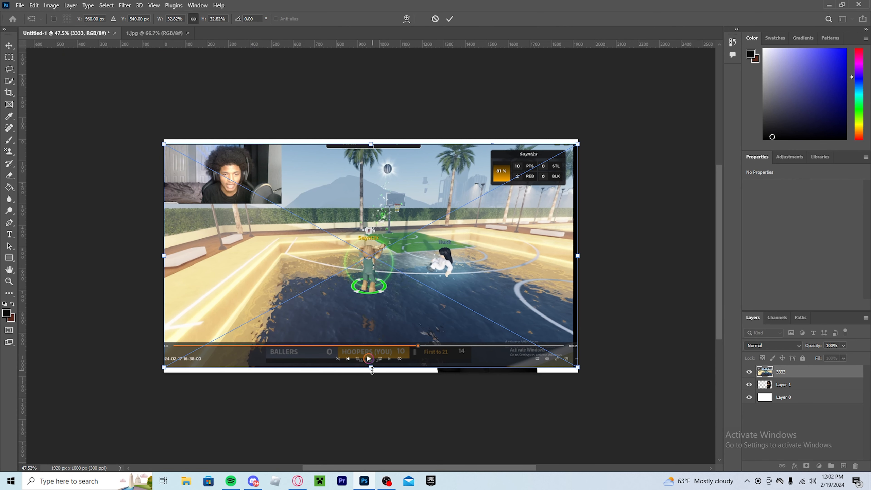
pyautogui.moveTo(371, 370); pyautogui.dragTo(379, 350)
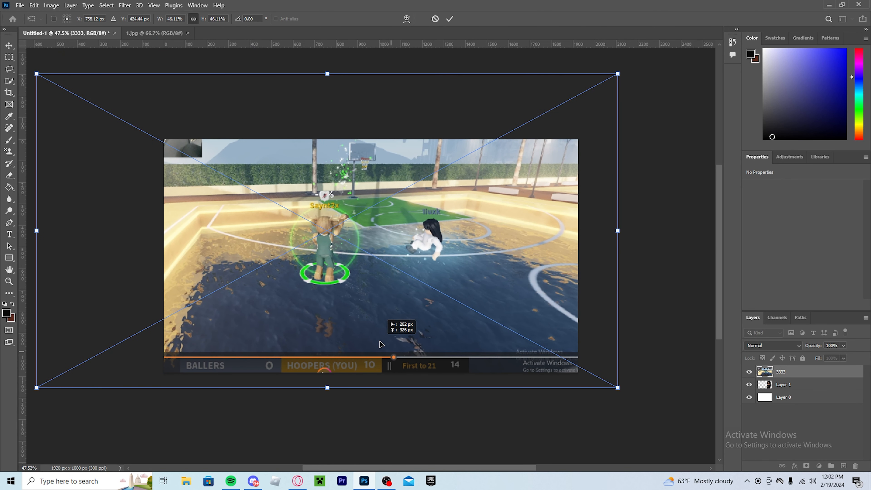
pyautogui.moveTo(326, 396); pyautogui.dragTo(416, 474)
pyautogui.moveTo(429, 396); pyautogui.dragTo(347, 353)
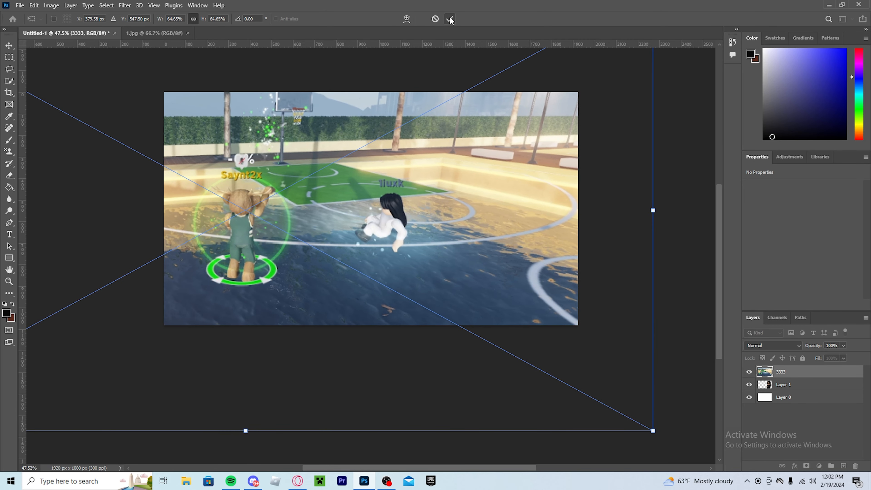
pyautogui.click(450, 19)
# Move the 3333 layer below Layer 1 and rasterize it
pyautogui.moveTo(790, 375); pyautogui.dragTo(794, 390)
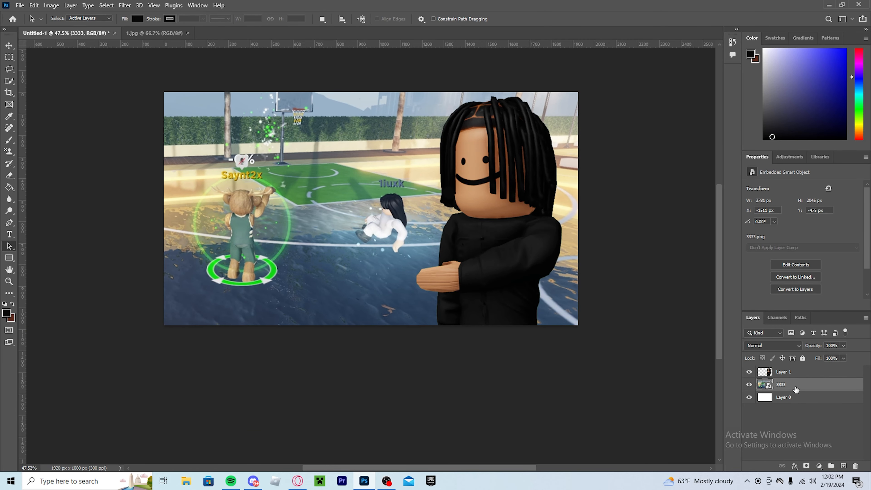
pyautogui.rightClick(794, 390)
pyautogui.click(696, 246)
# Free Transform the 3333 background to about 4058 × 2195 px and reposition it at about X -1727, Y -489 px
pyautogui.scroll(3, 288, 282)
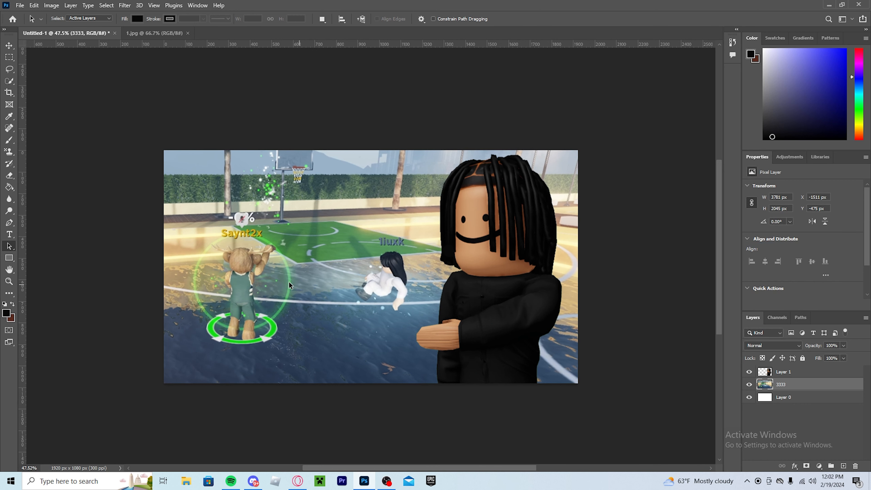
pyautogui.scroll(2, 314, 316)
pyautogui.scroll(-3, 315, 315)
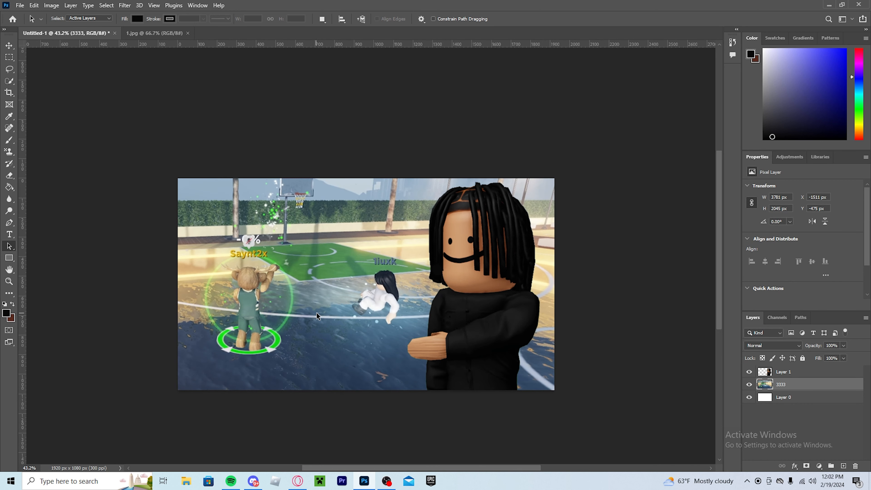
pyautogui.scroll(2, 316, 312)
pyautogui.moveTo(376, 468); pyautogui.dragTo(391, 467)
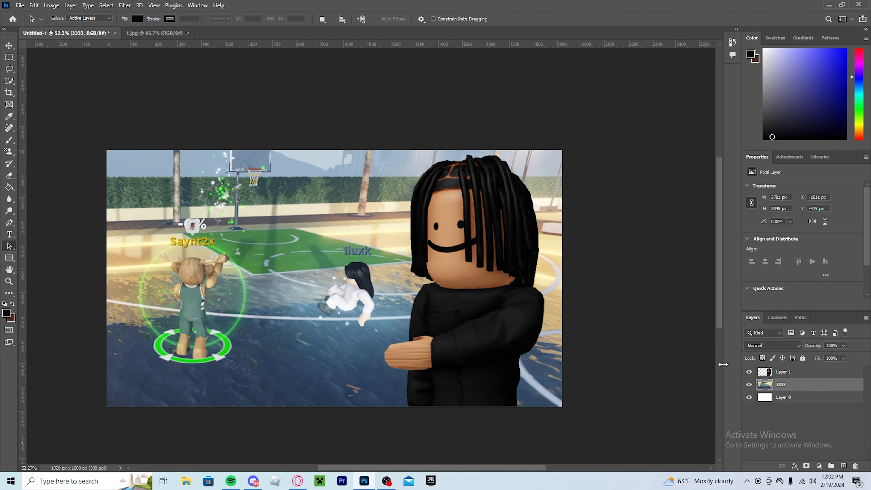
pyautogui.hotkey('ctrl', 't')
pyautogui.moveTo(397, 286); pyautogui.dragTo(378, 280)
pyautogui.moveTo(626, 274); pyautogui.dragTo(674, 275)
pyautogui.moveTo(567, 271); pyautogui.dragTo(577, 269)
pyautogui.moveTo(682, 274); pyautogui.dragTo(608, 279)
pyautogui.moveTo(508, 192); pyautogui.dragTo(511, 206)
pyautogui.click(448, 19)
pyautogui.press('a')
# Free Transform Layer 1 and move the character right to about X 1700 px, partly beyond the canvas's right edge
pyautogui.scroll(-3, 173, 315)
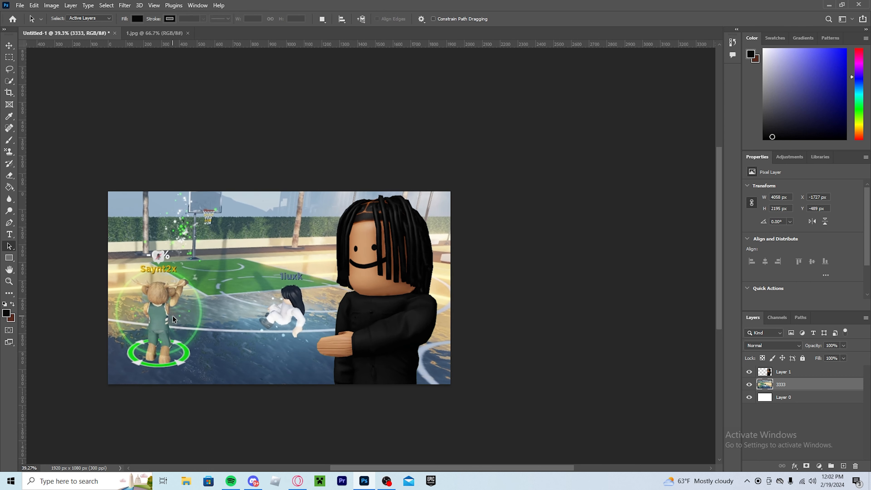
pyautogui.scroll(1, 188, 357)
pyautogui.click(772, 371)
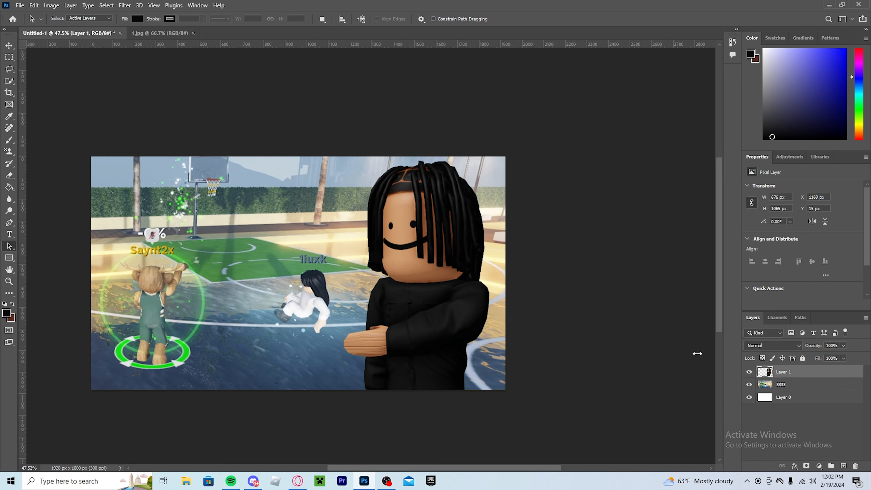
pyautogui.hotkey('ctrl', 't')
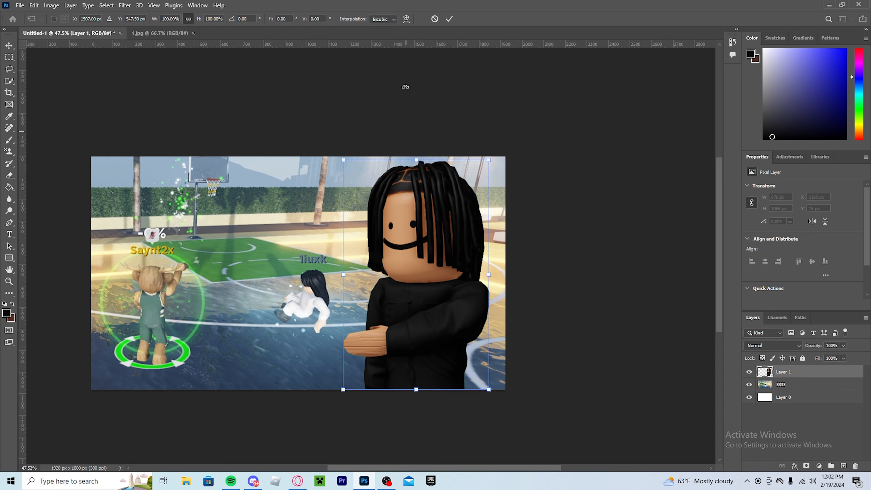
pyautogui.click(449, 19)
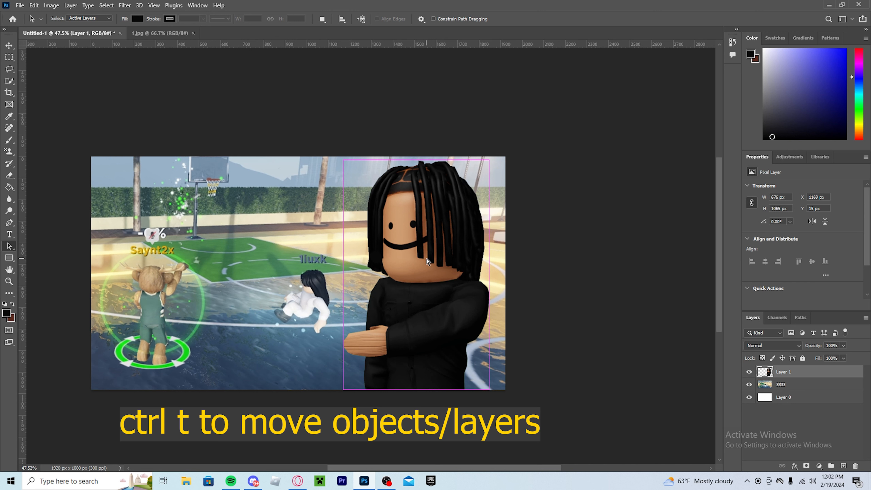
pyautogui.hotkey('ctrl', 't')
pyautogui.moveTo(431, 278); pyautogui.dragTo(473, 281)
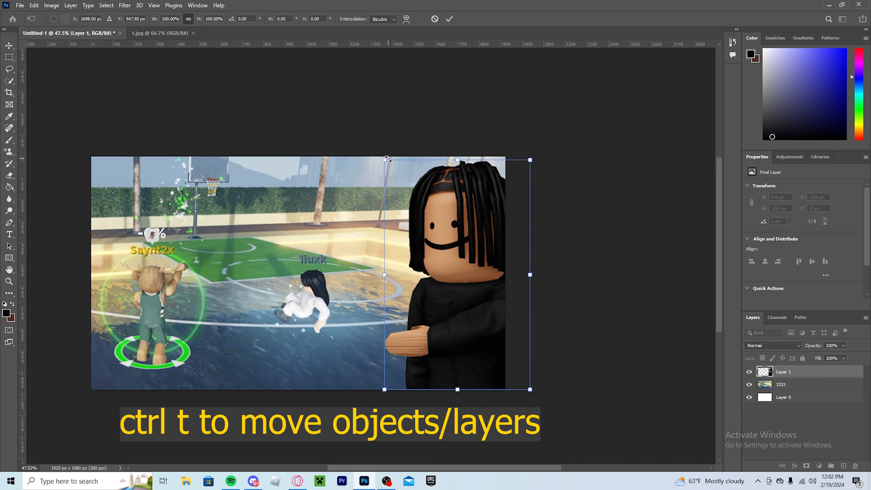
pyautogui.moveTo(388, 159)
pyautogui.mouseDown()
pyautogui.moveTo(373, 155)
pyautogui.moveTo(385, 159)
pyautogui.mouseUp()
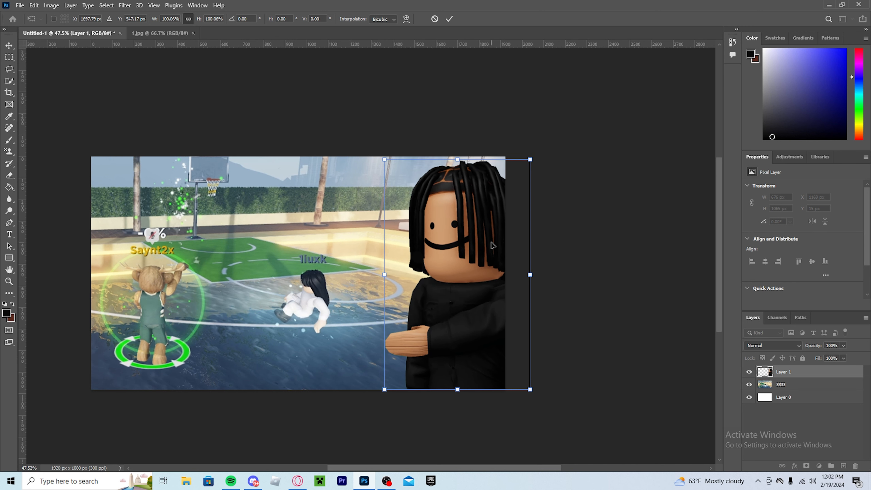
pyautogui.press('Left')
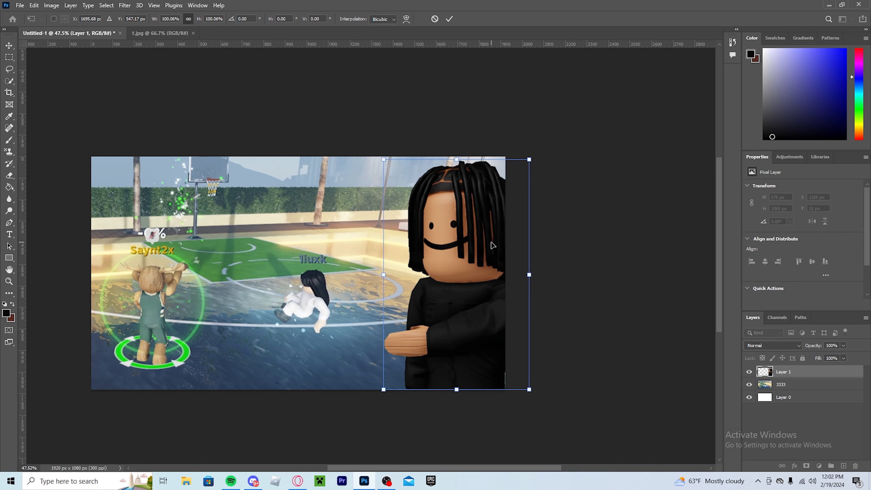
pyautogui.press('Right')
pyautogui.press('Right')
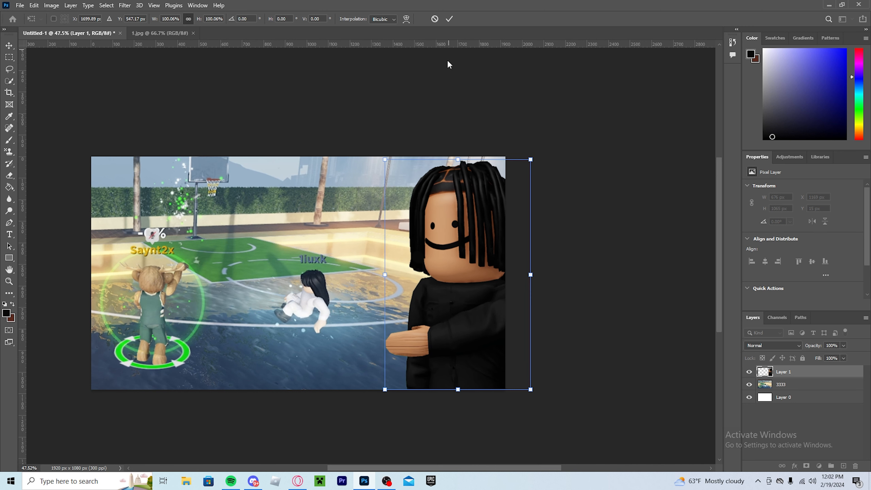
# Enlarge the Layer 1 character to about 107% and position it at about X 1326, Y -61 px, partly beyond the canvas's right edge
pyautogui.moveTo(529, 353); pyautogui.dragTo(503, 345)
pyautogui.moveTo(508, 270)
pyautogui.mouseDown()
pyautogui.moveTo(512, 257)
pyautogui.moveTo(508, 272)
pyautogui.mouseUp()
pyautogui.moveTo(477, 277); pyautogui.dragTo(505, 283)
pyautogui.moveTo(399, 162); pyautogui.dragTo(364, 160)
pyautogui.moveTo(468, 195); pyautogui.dragTo(466, 192)
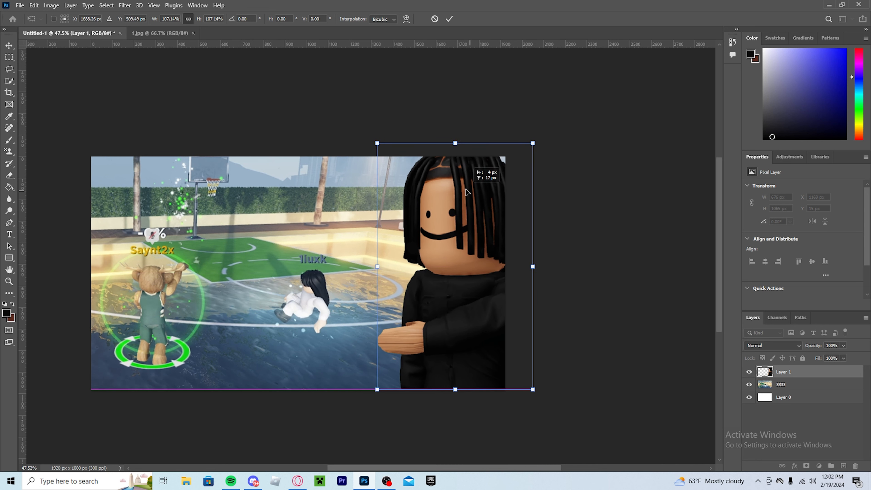
pyautogui.click(449, 19)
pyautogui.scroll(-2, 410, 214)
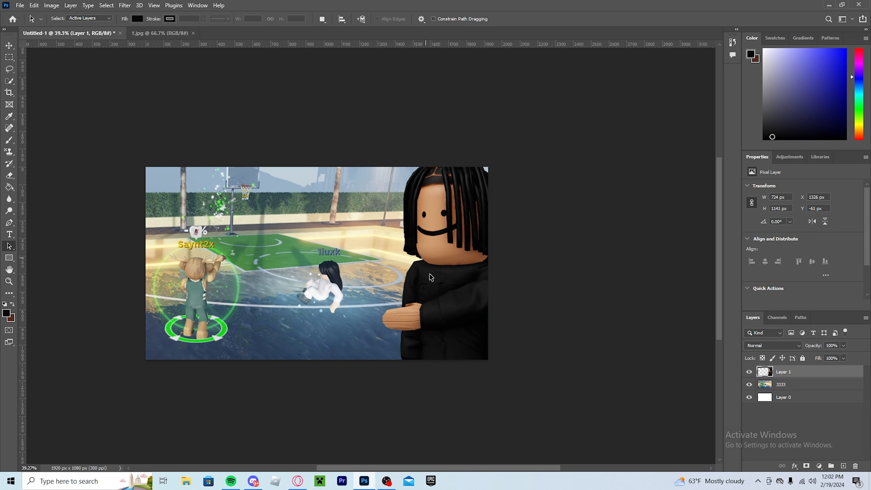
# Free Transform the 3333 background to about 105.77% and shift it to about X -1783, Y -651 px
pyautogui.scroll(3, 429, 311)
pyautogui.click(785, 385)
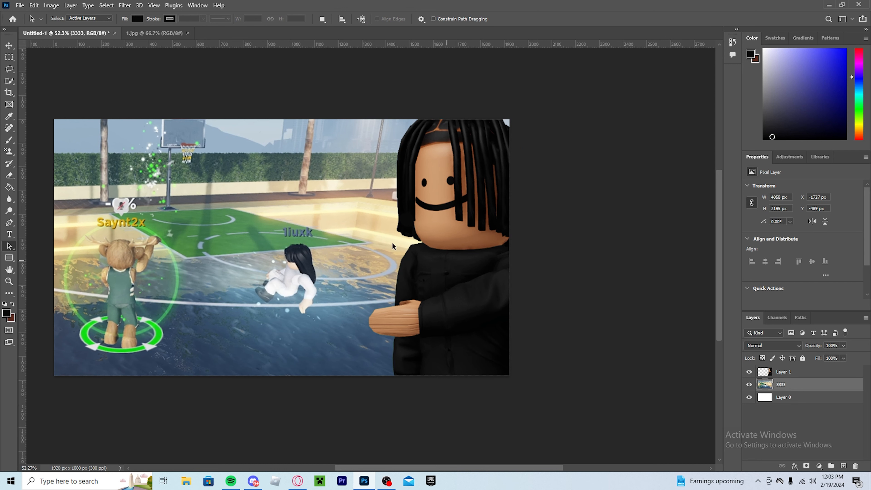
pyautogui.hotkey('ctrl', 't')
pyautogui.moveTo(342, 276); pyautogui.dragTo(366, 254)
pyautogui.scroll(-2, 366, 254)
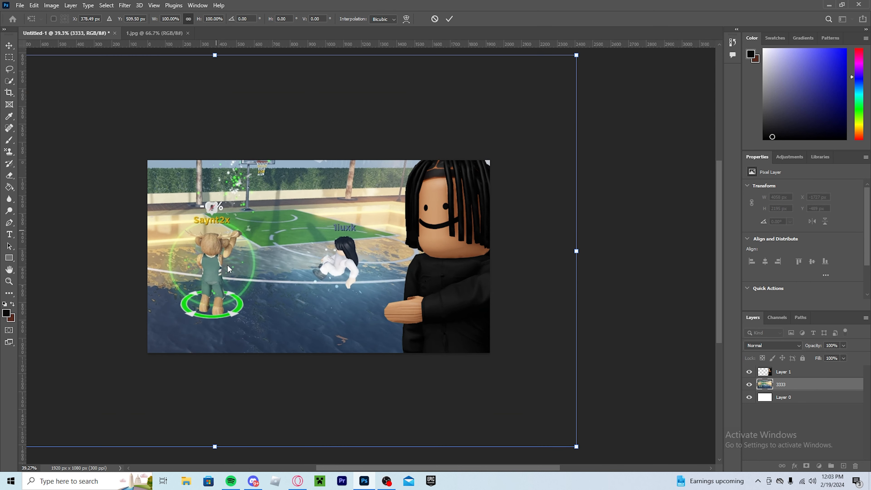
pyautogui.moveTo(368, 292); pyautogui.dragTo(360, 294)
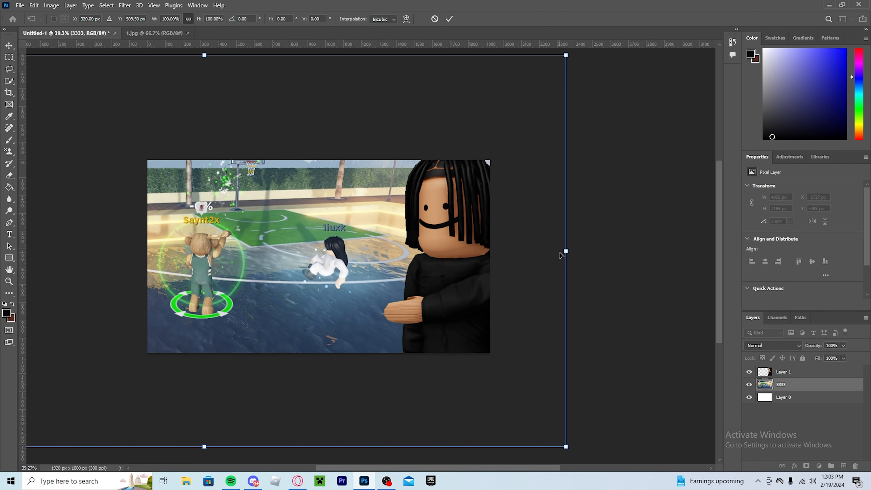
pyautogui.moveTo(563, 254); pyautogui.dragTo(607, 255)
pyautogui.moveTo(521, 255); pyautogui.dragTo(508, 255)
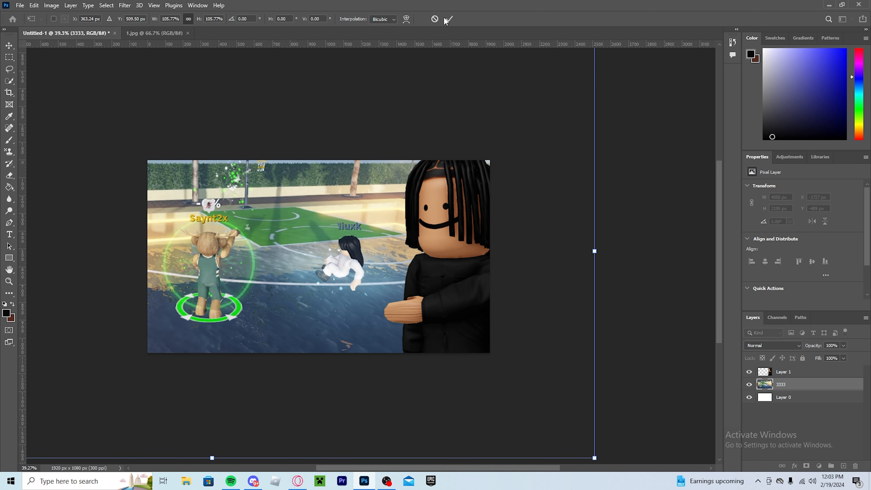
pyautogui.click(452, 18)
pyautogui.scroll(-1, 386, 190)
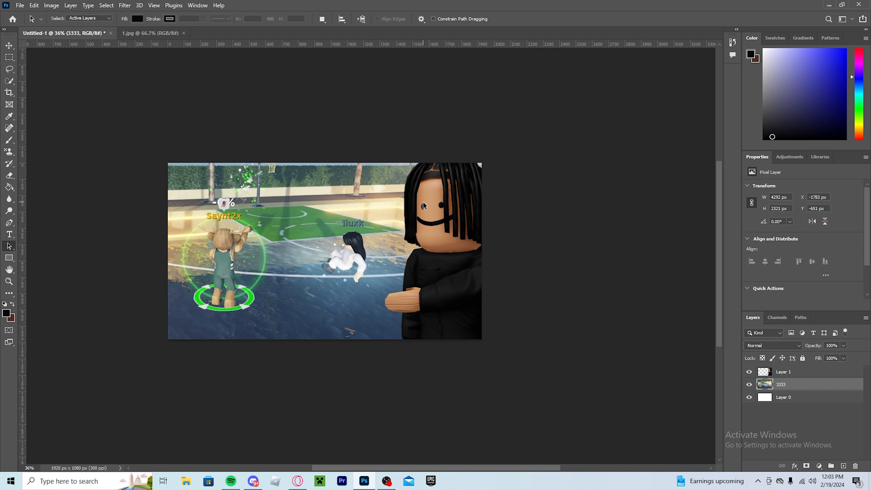
# Add a Bevel & Emboss effect to Layer 1 with Inner Bevel, Smooth, 84% depth and 8 px size
pyautogui.click(781, 373)
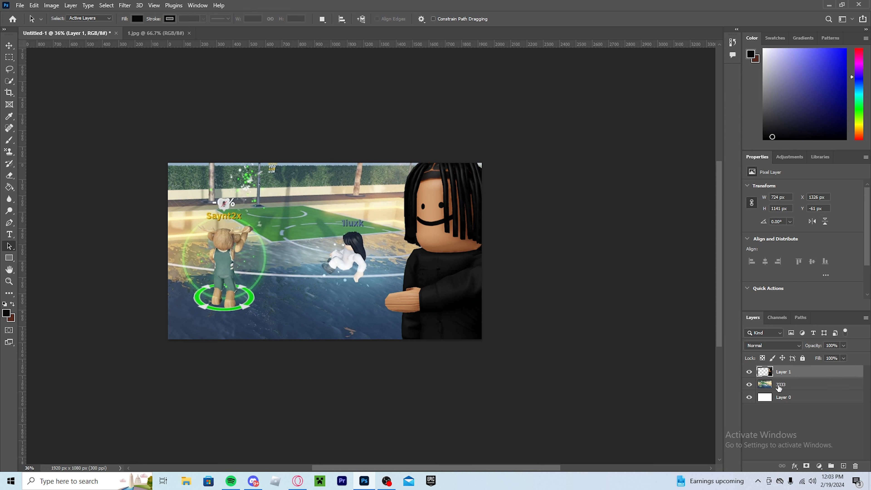
pyautogui.rightClick(784, 375)
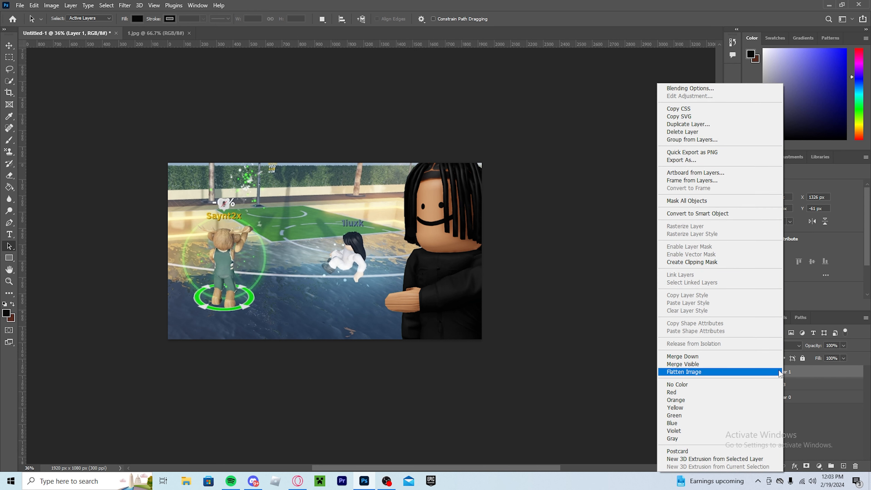
pyautogui.click(687, 90)
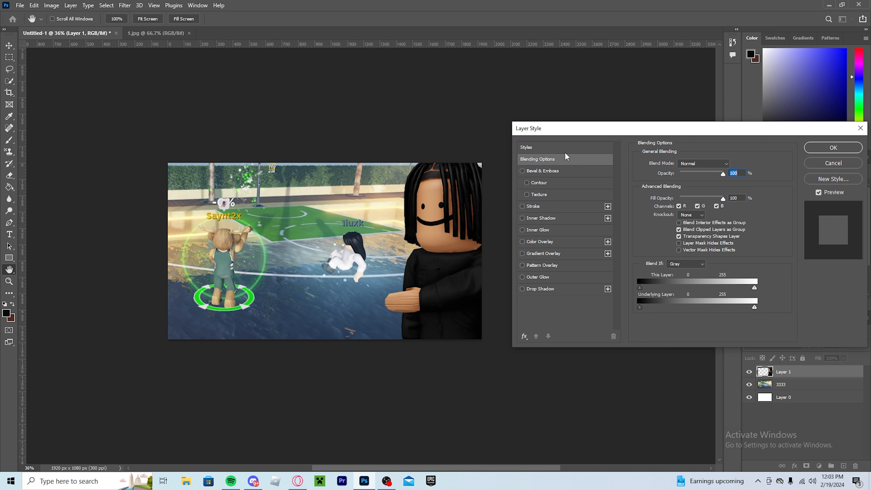
pyautogui.click(521, 171)
pyautogui.click(564, 170)
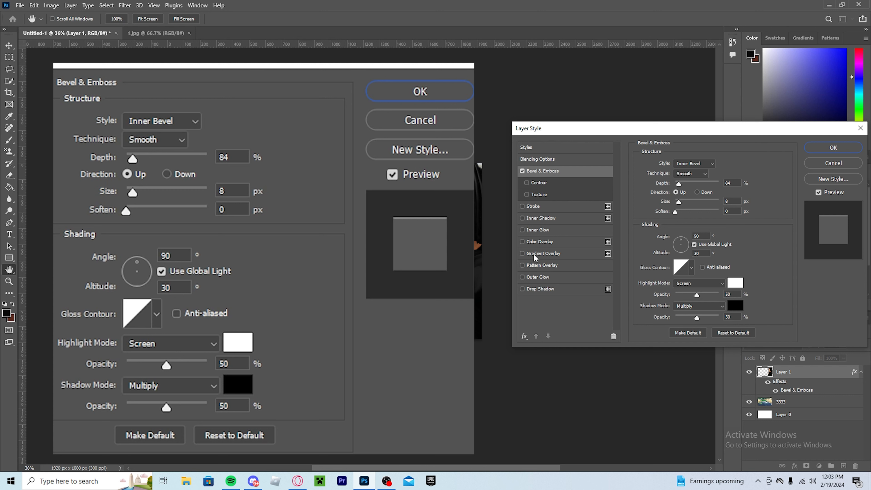
# Add a 35% Drop Shadow and a 5% Linear Dodge (Add) Outer Glow of 79 px to Layer 1, and collapse its effects list
pyautogui.click(530, 289)
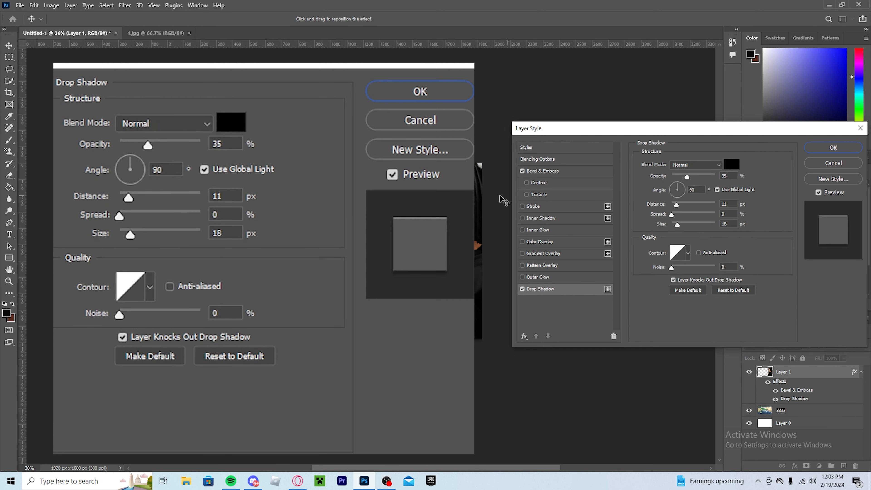
pyautogui.click(522, 277)
pyautogui.click(561, 275)
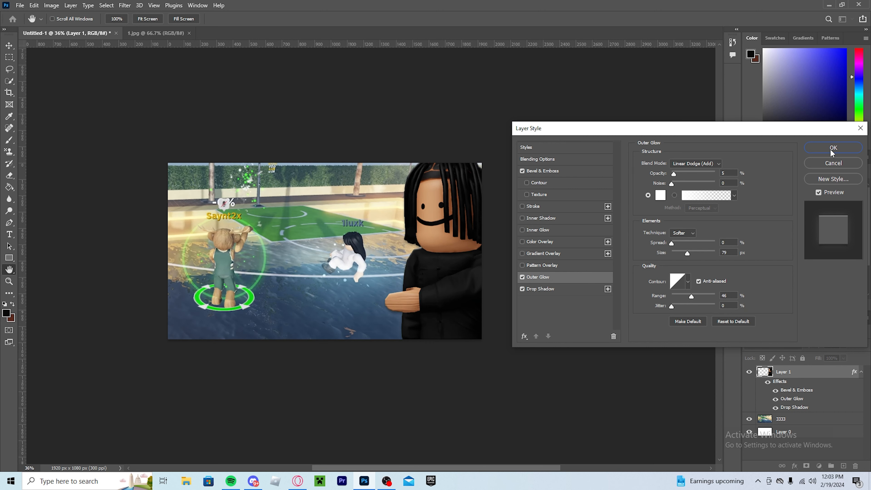
pyautogui.click(831, 150)
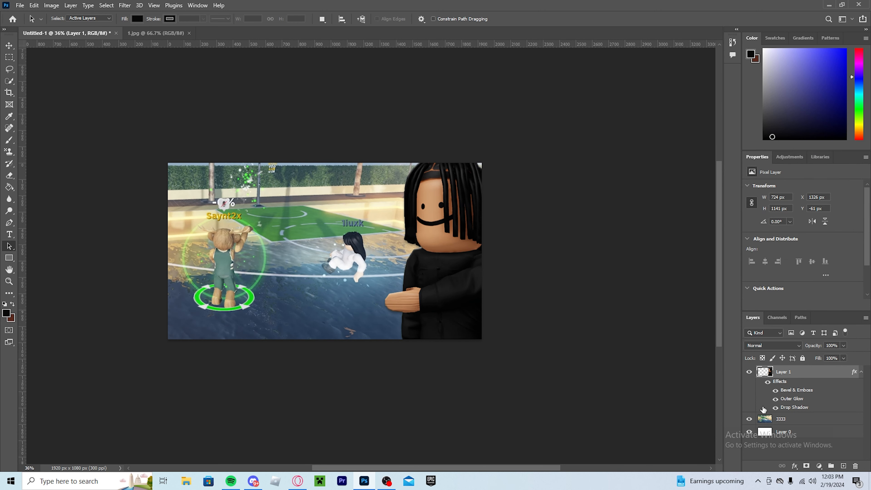
pyautogui.click(861, 372)
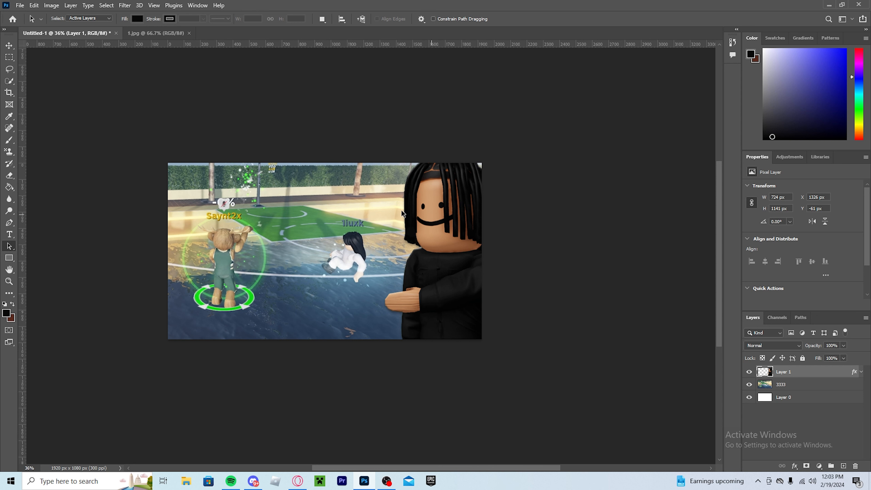
# Start the Camera Raw Filter on Layer 1 and raise the character's Exposure to +0.55
pyautogui.click(129, 5)
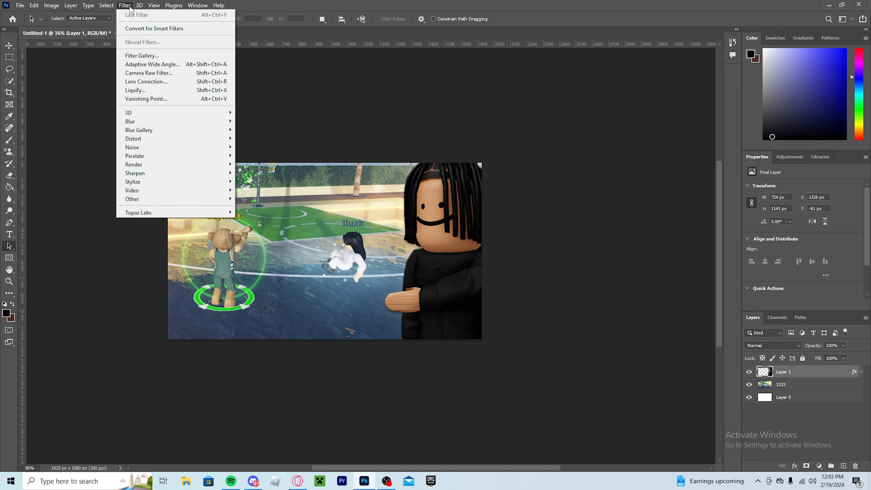
pyautogui.click(138, 74)
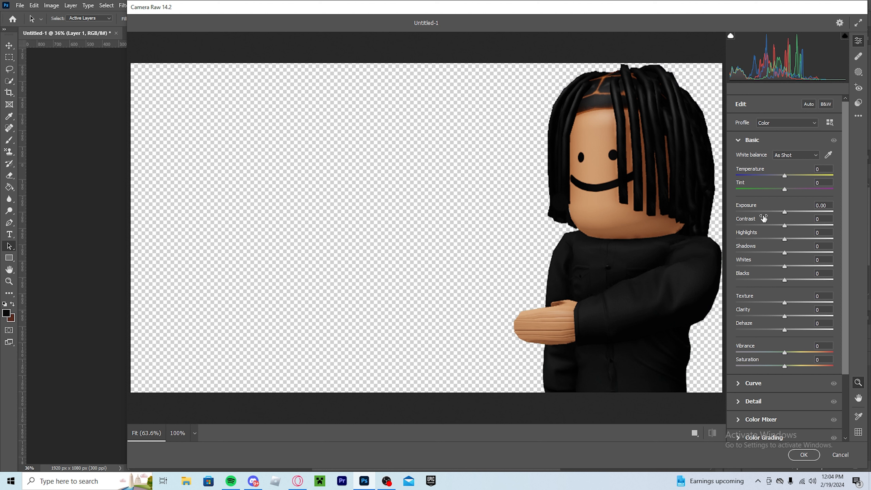
pyautogui.moveTo(784, 211)
pyautogui.mouseDown()
pyautogui.moveTo(792, 211)
pyautogui.moveTo(775, 211)
pyautogui.moveTo(786, 211)
pyautogui.mouseUp()
pyautogui.scroll(2, 690, 166)
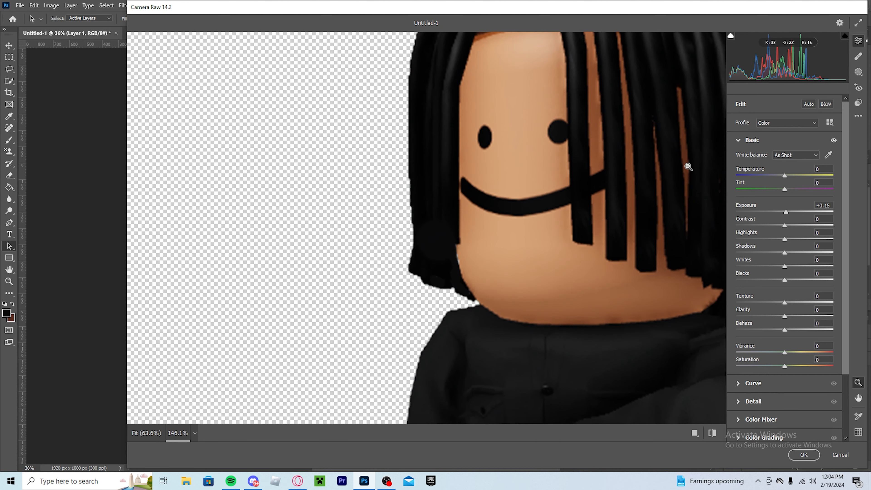
pyautogui.moveTo(785, 212); pyautogui.dragTo(790, 212)
pyautogui.scroll(-2, 582, 177)
pyautogui.scroll(-3, 582, 178)
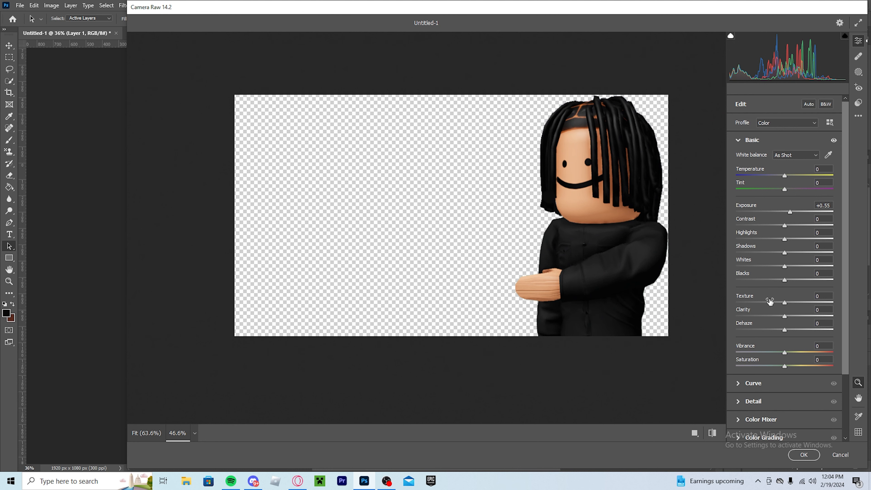
# Compare both Texture extremes on the character, set Texture to +100 and raise Saturation to +4
pyautogui.moveTo(785, 302); pyautogui.dragTo(837, 302)
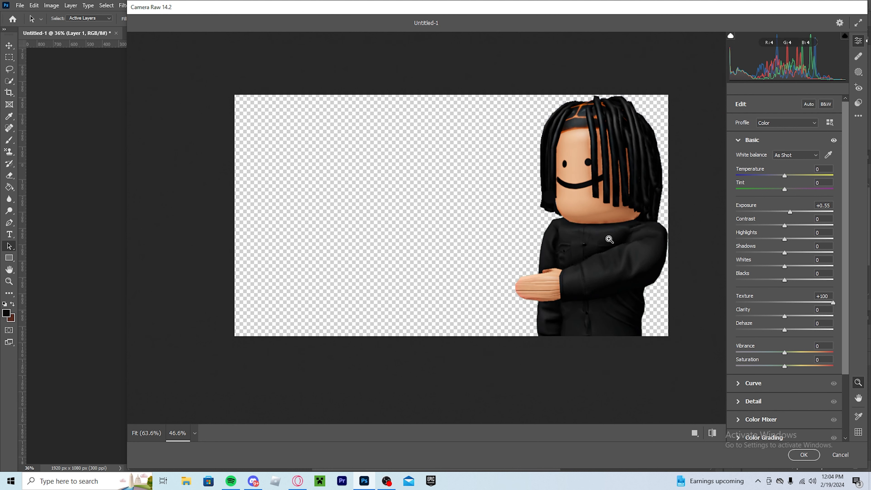
pyautogui.scroll(3, 601, 248)
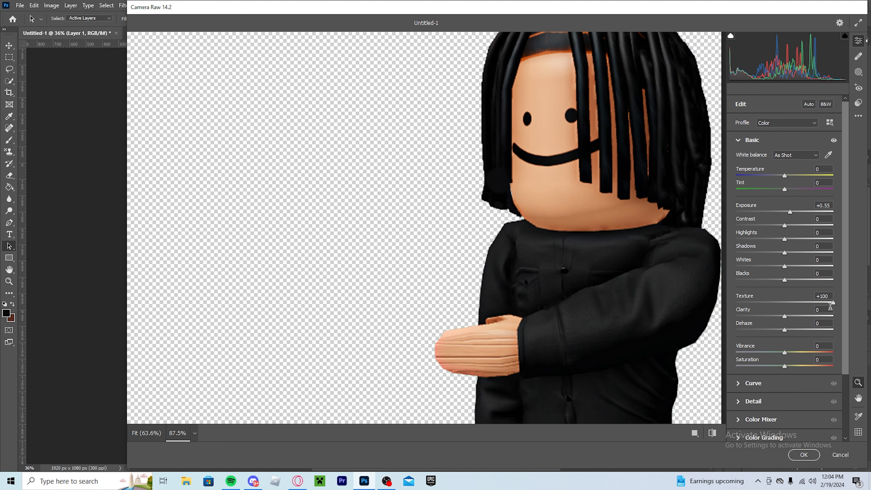
pyautogui.moveTo(833, 303); pyautogui.dragTo(750, 302)
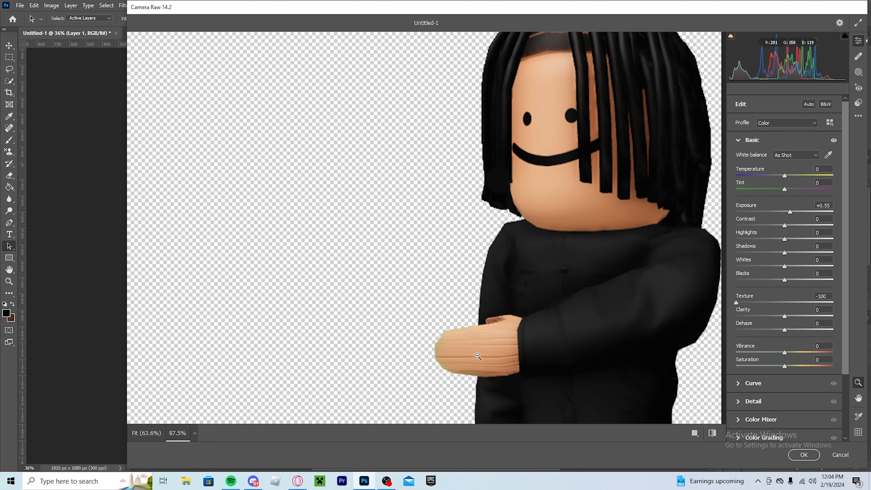
pyautogui.scroll(6, 490, 373)
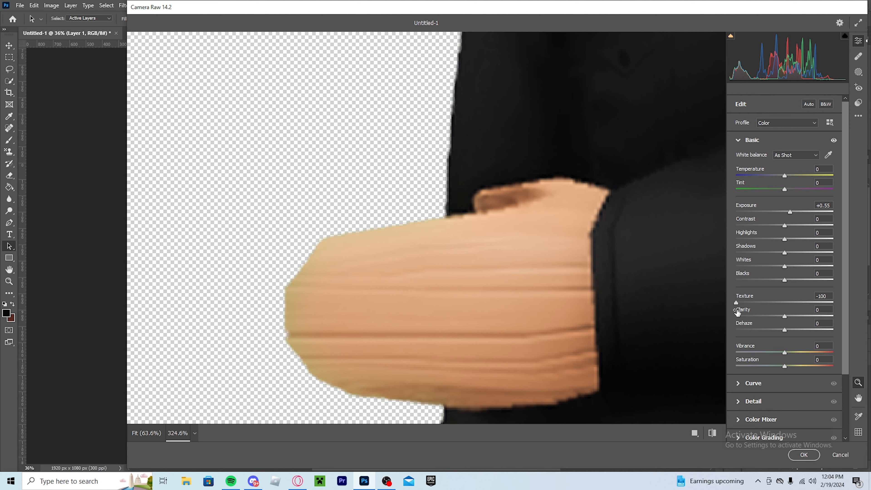
pyautogui.moveTo(736, 302); pyautogui.dragTo(833, 303)
pyautogui.scroll(-2, 377, 302)
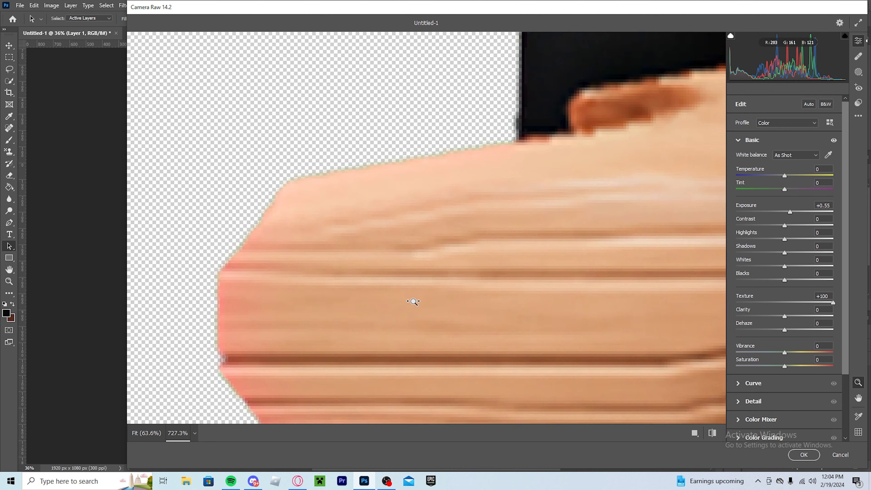
pyautogui.scroll(-4, 364, 304)
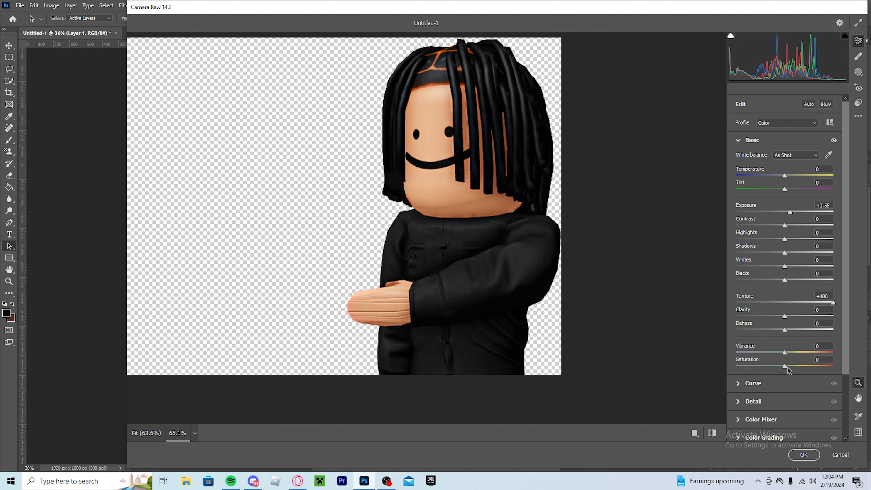
pyautogui.moveTo(786, 365); pyautogui.dragTo(785, 363)
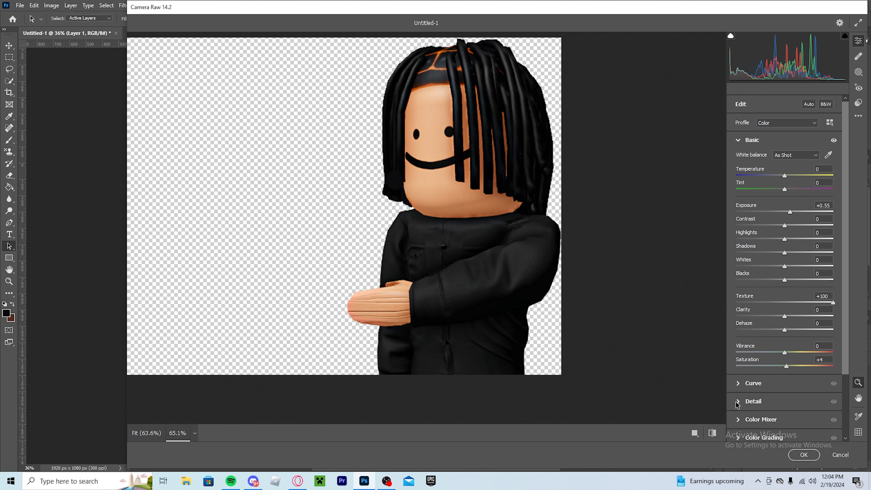
# Raise Noise Reduction to its maximum, add a little Sharpening, and apply the Camera Raw adjustments to the character
pyautogui.scroll(-1, 740, 404)
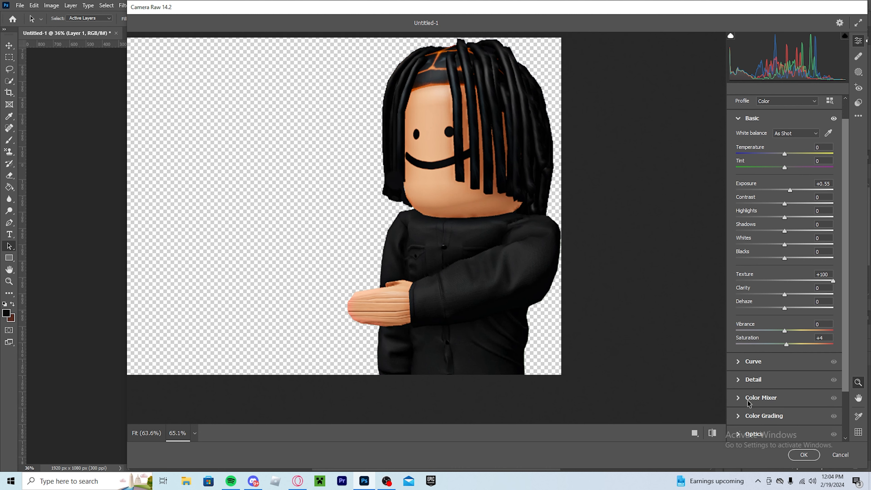
pyautogui.scroll(-1, 740, 381)
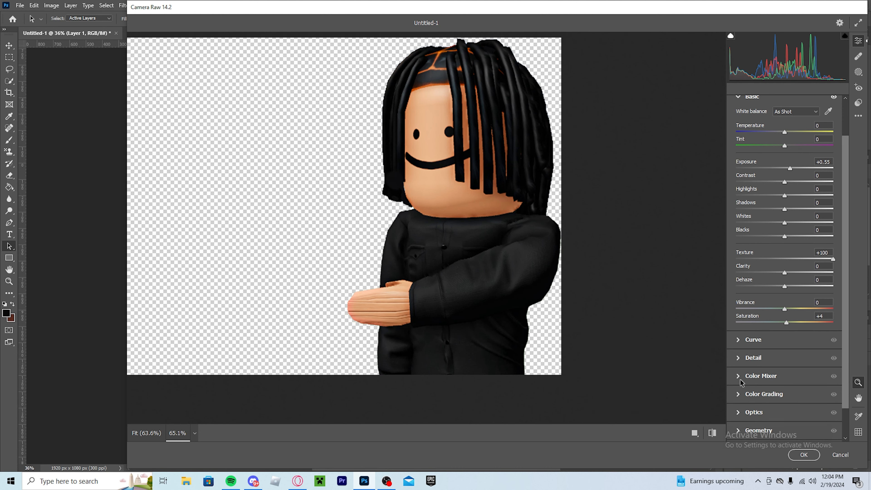
pyautogui.click(737, 357)
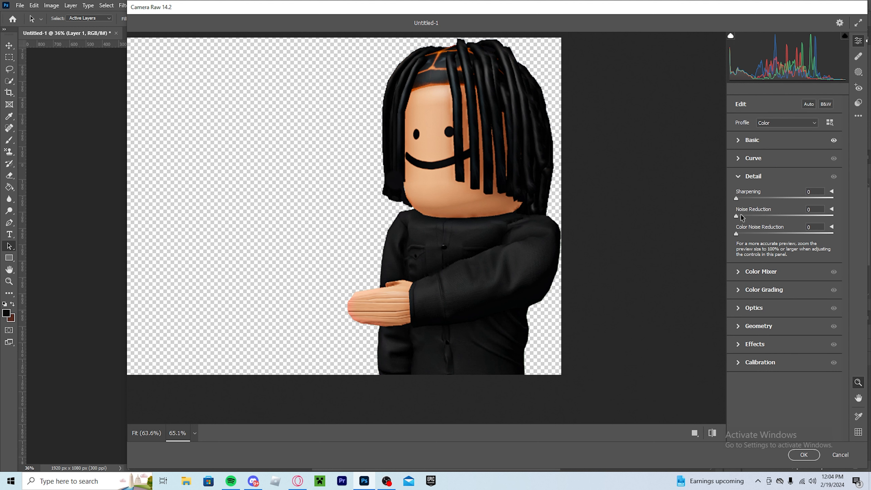
pyautogui.moveTo(736, 216); pyautogui.dragTo(863, 210)
pyautogui.moveTo(735, 199); pyautogui.dragTo(748, 198)
pyautogui.click(803, 455)
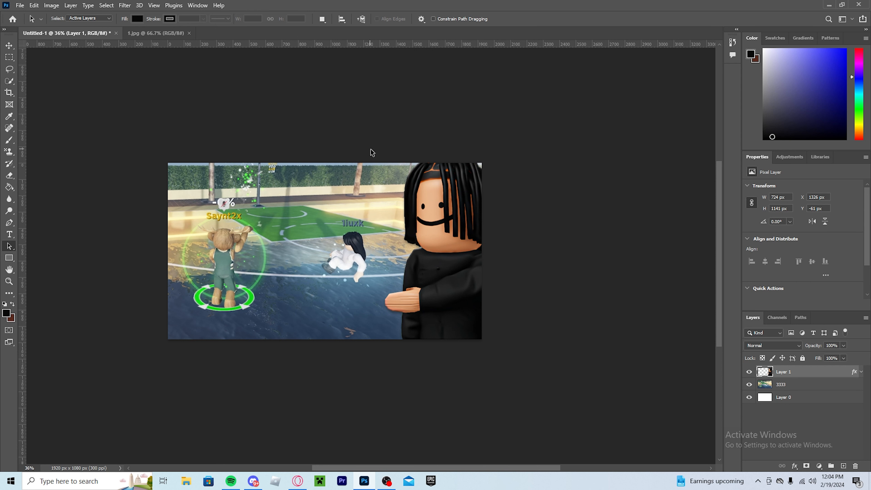
# Make the 3333 screenshot layer the active layer
pyautogui.scroll(2, 247, 246)
pyautogui.scroll(-1, 248, 251)
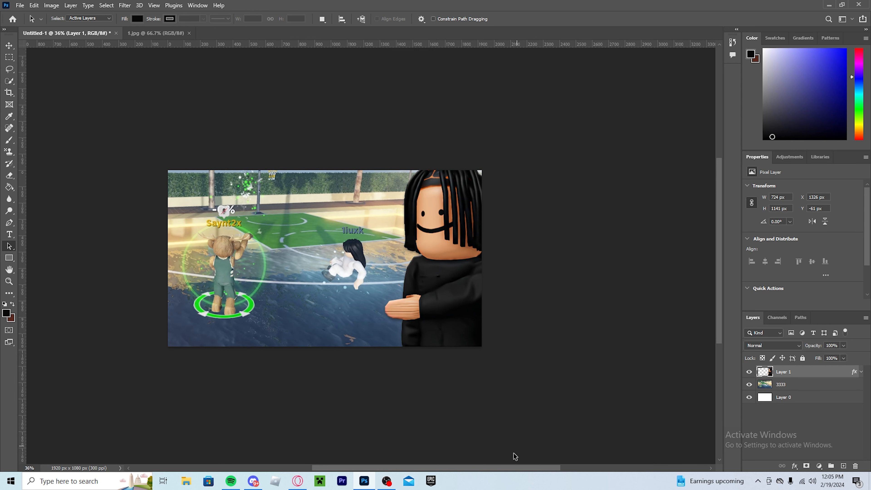
pyautogui.moveTo(507, 467)
pyautogui.mouseDown()
pyautogui.moveTo(483, 457)
pyautogui.moveTo(492, 471)
pyautogui.mouseUp()
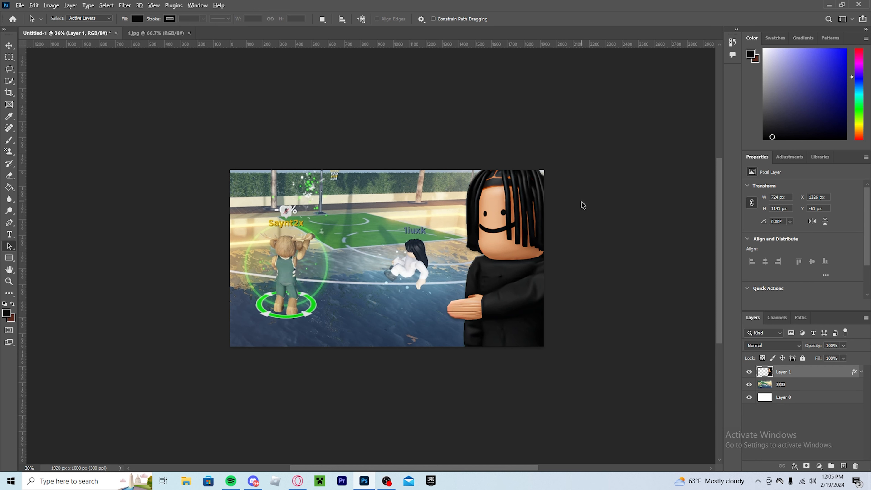
pyautogui.scroll(3, 583, 206)
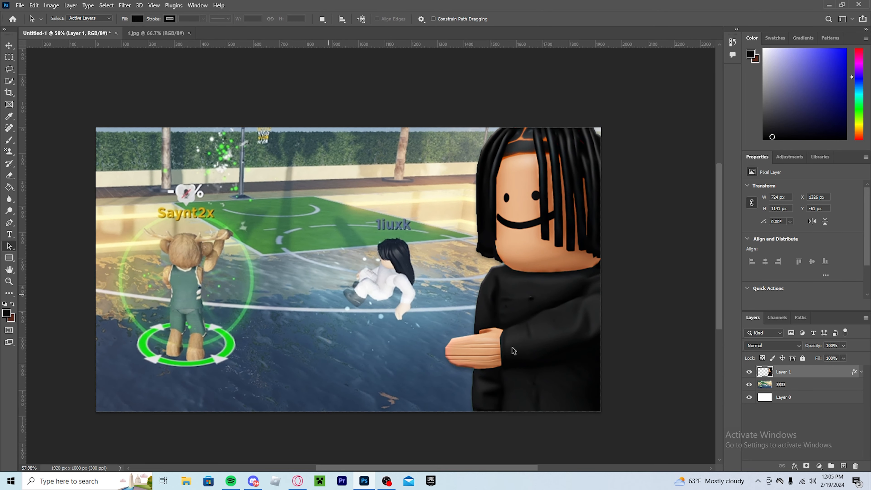
pyautogui.click(785, 389)
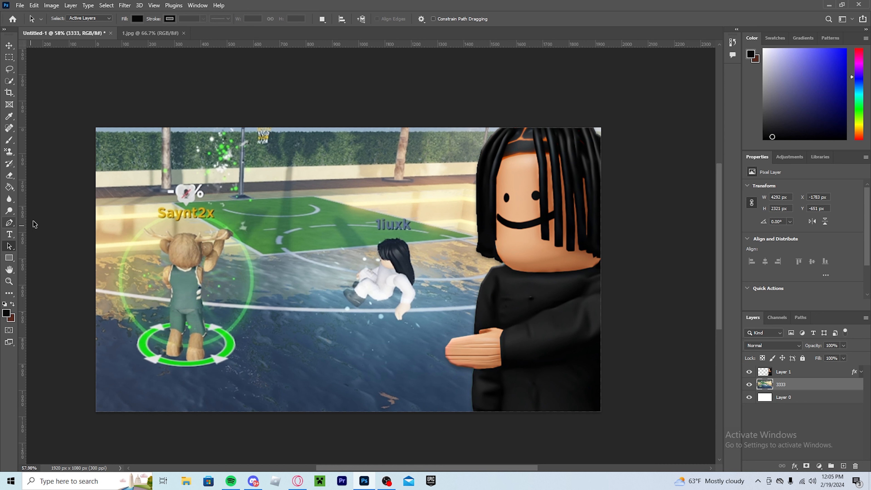
pyautogui.click(10, 81)
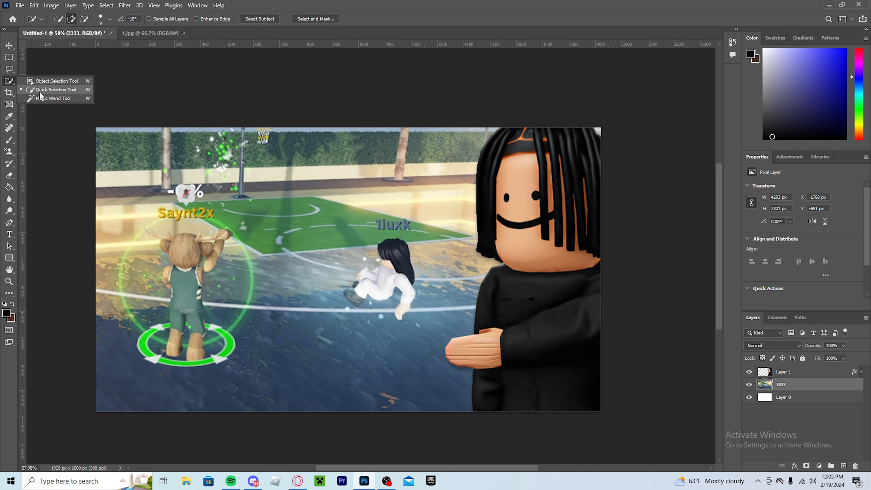
pyautogui.click(39, 91)
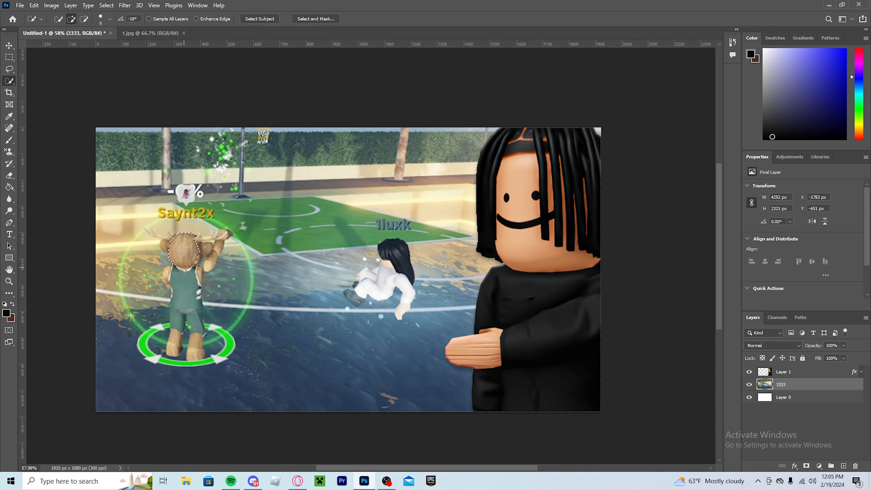
pyautogui.moveTo(184, 266)
pyautogui.mouseDown()
pyautogui.moveTo(181, 309)
pyautogui.moveTo(212, 309)
pyautogui.moveTo(197, 246)
pyautogui.mouseUp()
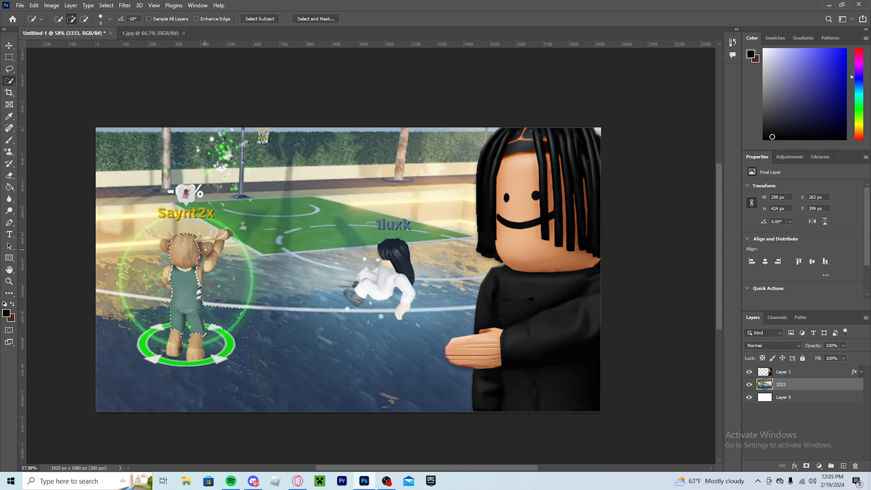
pyautogui.click(260, 19)
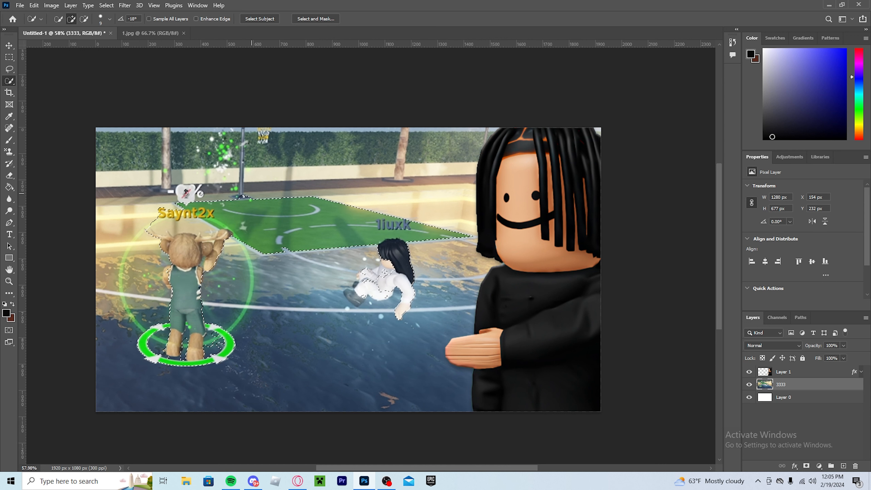
pyautogui.hotkey('ctrl', 'd')
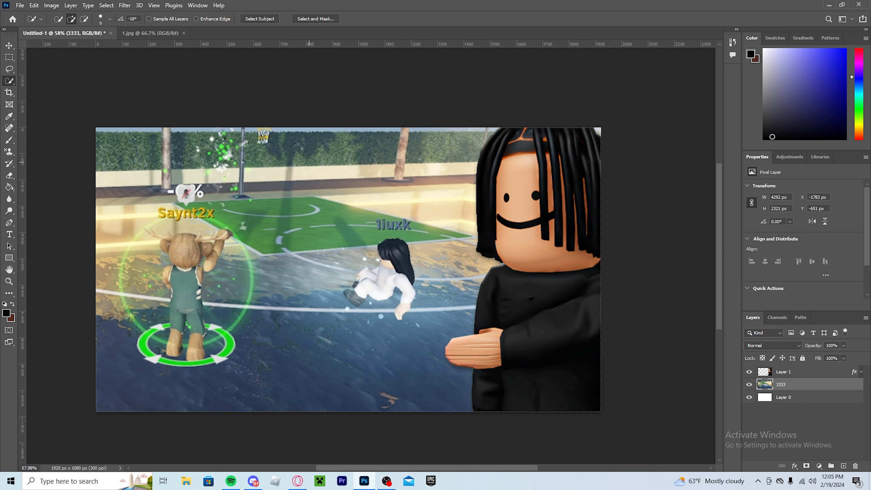
# Trace a closed Pen path around the antlered player in the green uniform, including the raised arm and the gap between the legs
pyautogui.click(13, 224)
pyautogui.scroll(2, 185, 307)
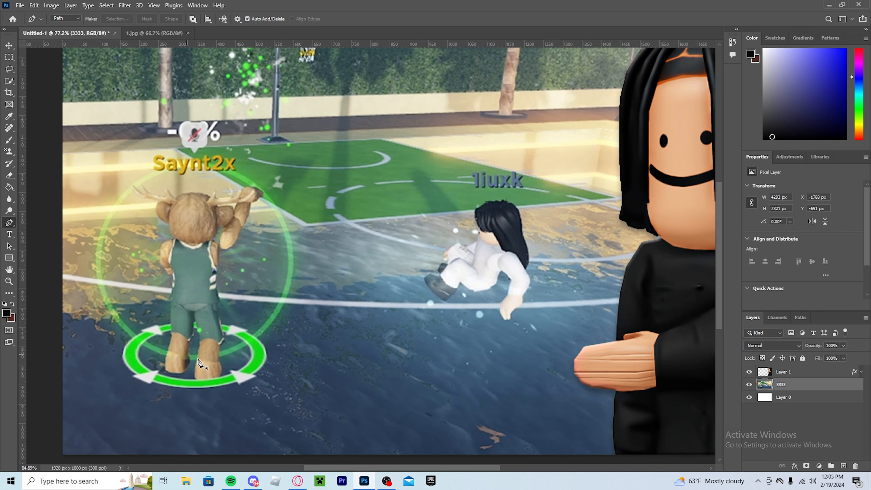
pyautogui.click(195, 376)
pyautogui.click(198, 378)
pyautogui.click(212, 378)
pyautogui.click(218, 375)
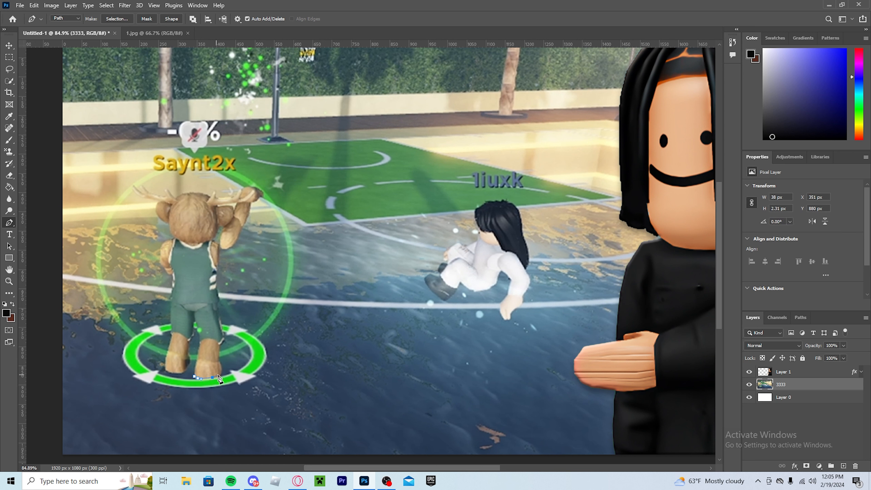
pyautogui.moveTo(221, 371); pyautogui.dragTo(221, 366)
pyautogui.click(221, 371)
pyautogui.click(221, 363)
pyautogui.click(221, 352)
pyautogui.click(223, 341)
pyautogui.click(225, 332)
pyautogui.click(220, 314)
pyautogui.moveTo(217, 301); pyautogui.dragTo(216, 296)
pyautogui.click(215, 258)
pyautogui.click(221, 247)
pyautogui.click(226, 247)
pyautogui.click(237, 243)
pyautogui.click(243, 223)
pyautogui.click(251, 207)
pyautogui.click(257, 194)
pyautogui.click(254, 186)
pyautogui.click(245, 188)
pyautogui.click(238, 193)
pyautogui.click(233, 195)
pyautogui.click(227, 196)
pyautogui.click(217, 198)
pyautogui.click(213, 192)
pyautogui.click(208, 195)
pyautogui.click(203, 194)
pyautogui.click(198, 194)
pyautogui.click(192, 193)
pyautogui.click(187, 193)
pyautogui.click(183, 194)
pyautogui.click(180, 193)
pyautogui.click(175, 195)
pyautogui.scroll(2, 204, 222)
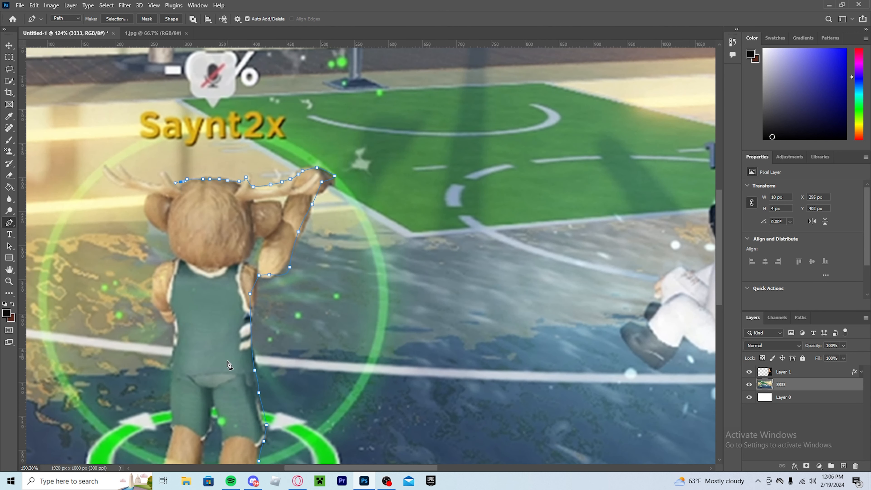
pyautogui.moveTo(170, 180); pyautogui.dragTo(159, 170)
pyautogui.moveTo(157, 175); pyautogui.dragTo(160, 184)
pyautogui.moveTo(144, 180); pyautogui.dragTo(122, 173)
pyautogui.moveTo(119, 170); pyautogui.dragTo(130, 181)
pyautogui.moveTo(134, 183); pyautogui.dragTo(144, 194)
pyautogui.moveTo(144, 198); pyautogui.dragTo(144, 202)
pyautogui.moveTo(142, 207); pyautogui.dragTo(149, 221)
pyautogui.moveTo(151, 223); pyautogui.dragTo(170, 251)
pyautogui.moveTo(168, 254); pyautogui.dragTo(154, 268)
pyautogui.moveTo(152, 274); pyautogui.dragTo(154, 296)
pyautogui.moveTo(157, 304); pyautogui.dragTo(160, 309)
pyautogui.moveTo(166, 315); pyautogui.dragTo(170, 375)
pyautogui.scroll(-5, 170, 377)
pyautogui.moveTo(174, 406); pyautogui.dragTo(170, 418)
pyautogui.moveTo(167, 424); pyautogui.dragTo(166, 437)
pyautogui.moveTo(165, 443); pyautogui.dragTo(164, 448)
pyautogui.click(170, 452)
pyautogui.click(182, 453)
pyautogui.click(186, 449)
pyautogui.click(187, 432)
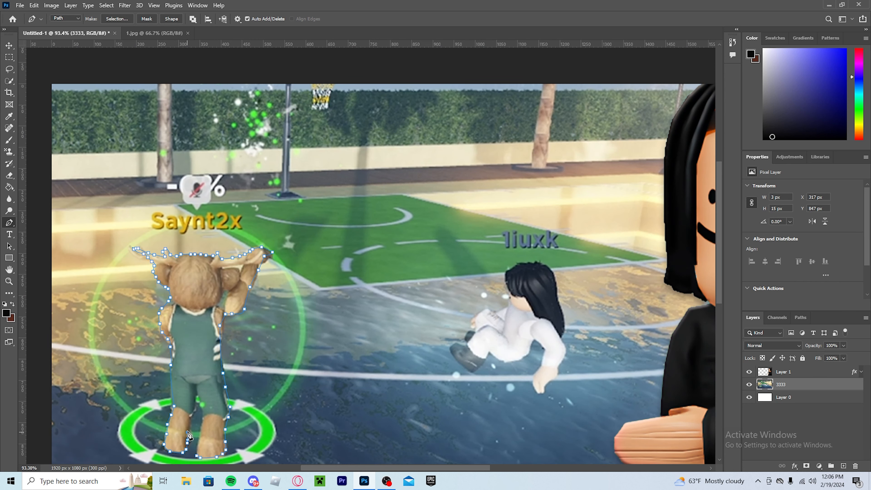
pyautogui.click(189, 422)
pyautogui.click(191, 411)
pyautogui.click(194, 403)
pyautogui.click(197, 393)
pyautogui.click(201, 416)
pyautogui.click(200, 426)
pyautogui.click(199, 434)
pyautogui.click(201, 452)
pyautogui.click(197, 457)
pyautogui.scroll(-3, 198, 457)
pyautogui.rightClick(210, 209)
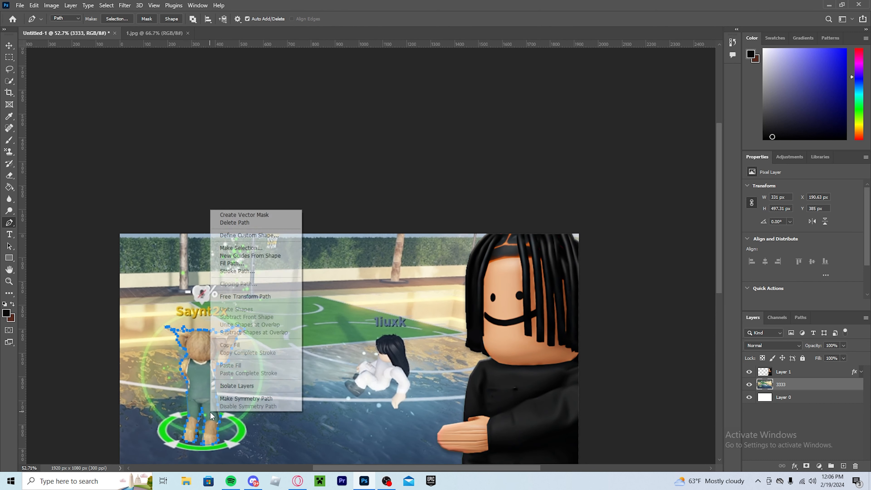
pyautogui.click(272, 252)
pyautogui.click(482, 129)
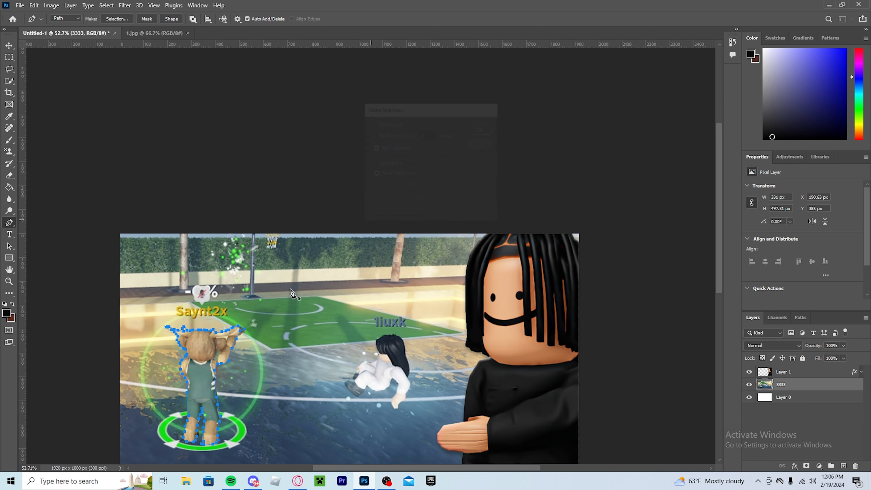
pyautogui.scroll(-2, 179, 328)
pyautogui.scroll(-1, 179, 327)
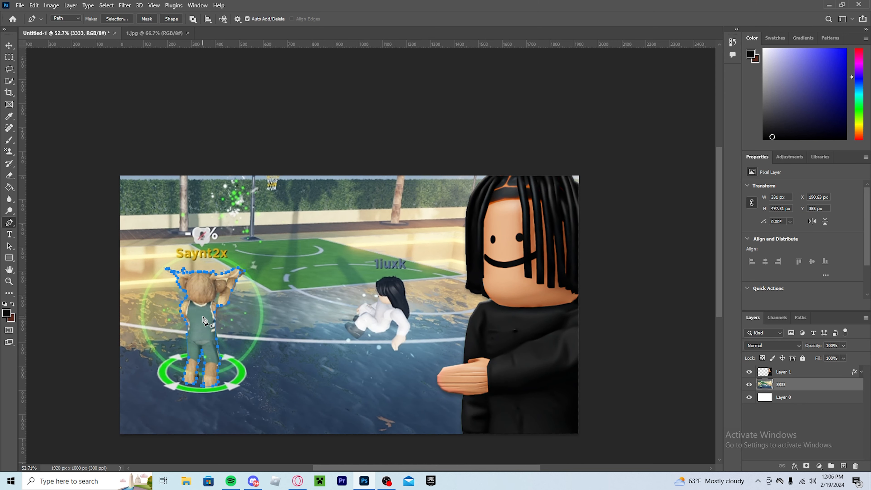
pyautogui.scroll(3, 203, 378)
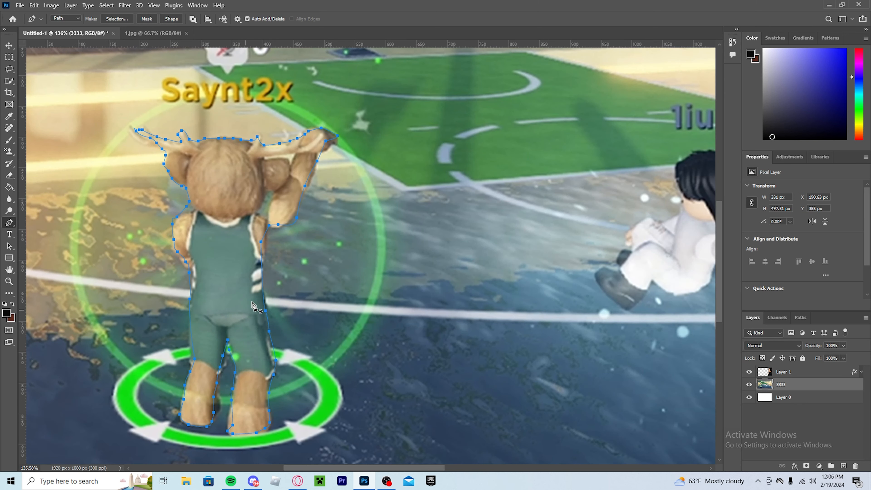
pyautogui.scroll(-3, 240, 393)
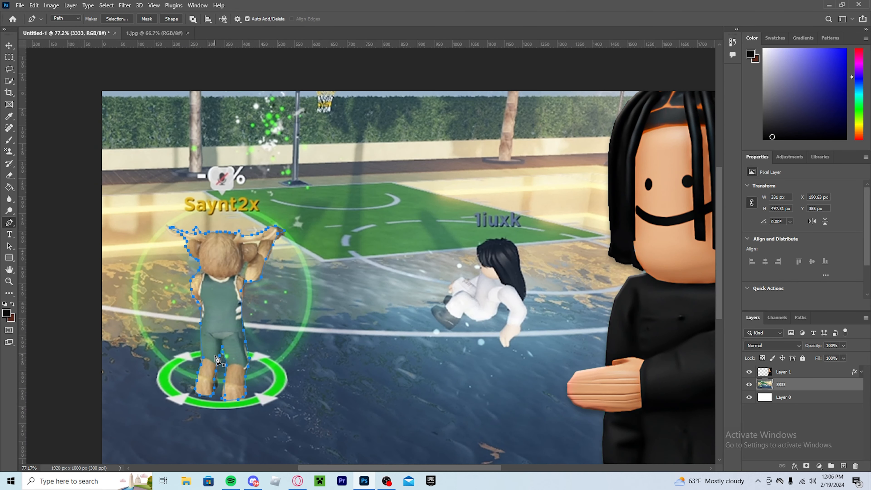
# Convert the player's path into a new anti-aliased selection with a 0 px feather and copy it to its own layer
pyautogui.rightClick(223, 310)
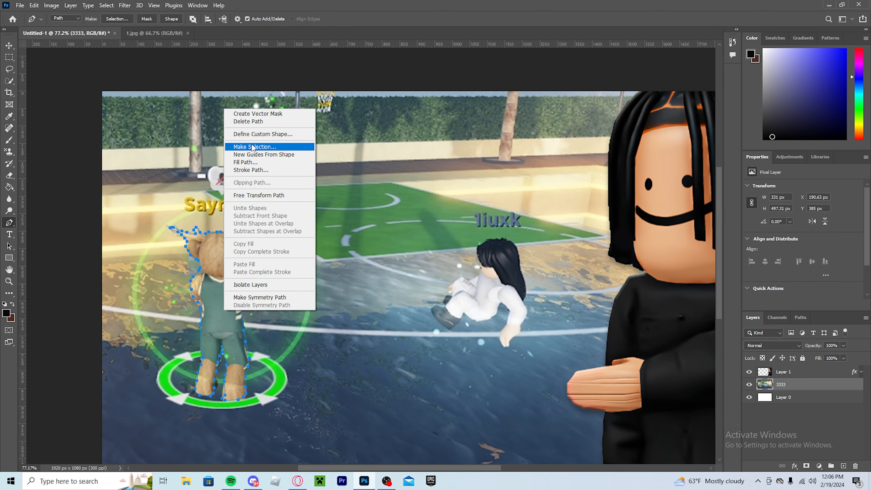
pyautogui.click(253, 147)
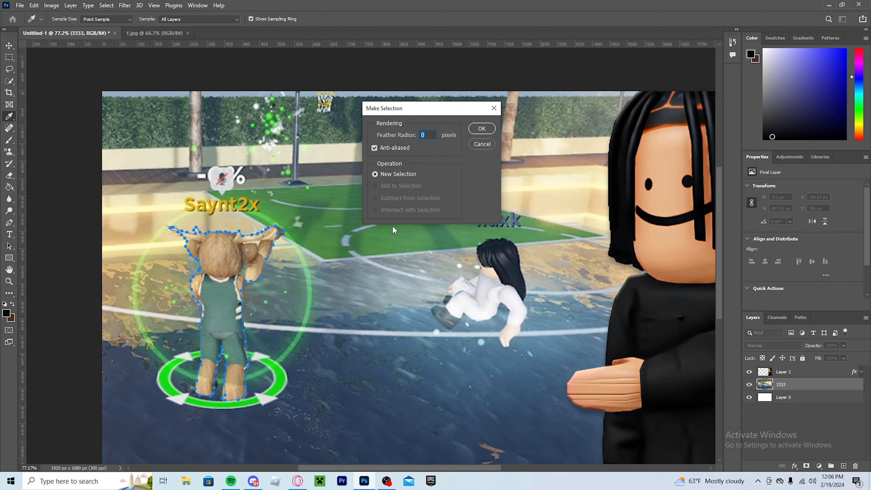
pyautogui.click(481, 128)
pyautogui.scroll(-1, 223, 270)
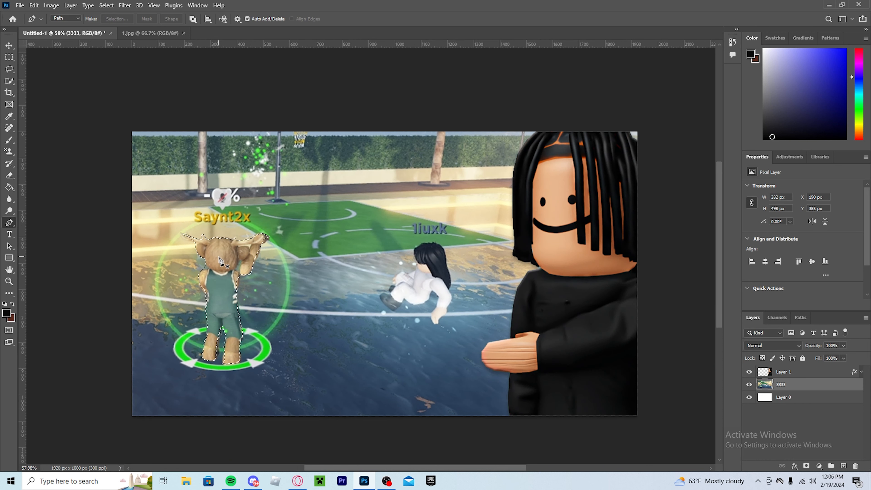
pyautogui.press('l')
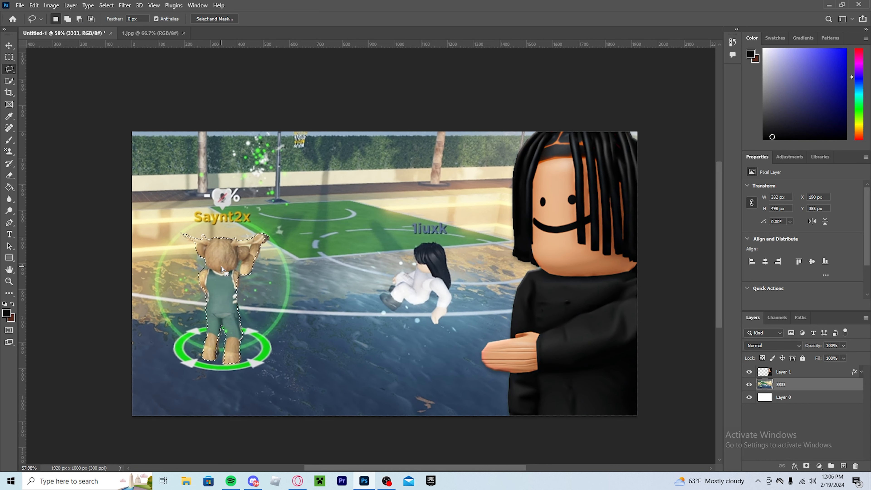
pyautogui.hotkey('ctrl', 'j')
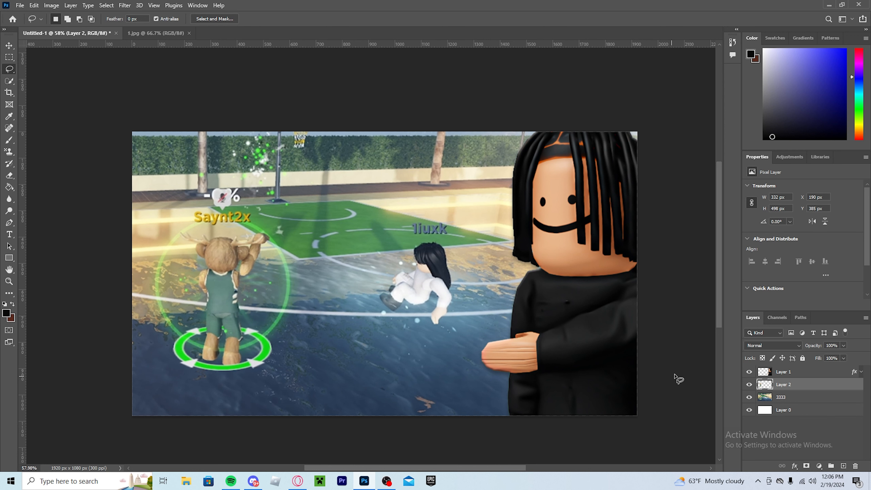
# Toggle the visibility of the 3333 layer to examine the edges of the player cutout against the white background
pyautogui.click(749, 397)
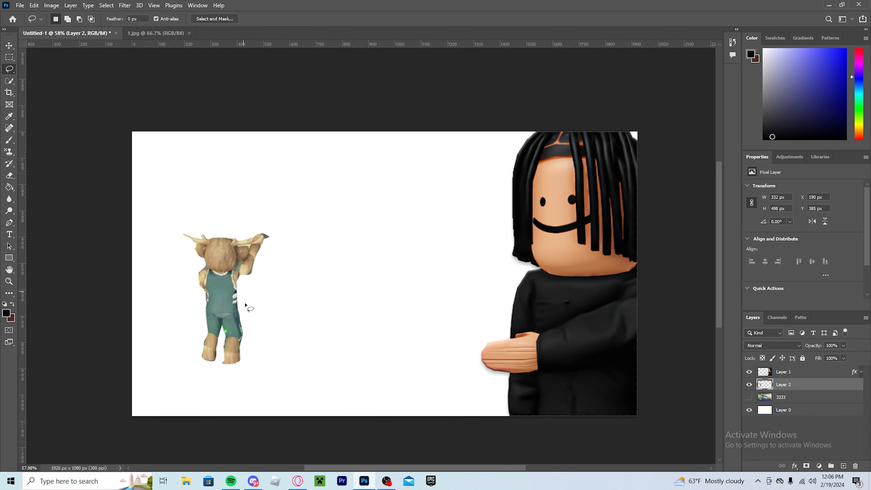
pyautogui.scroll(1, 208, 283)
pyautogui.scroll(-2, 208, 283)
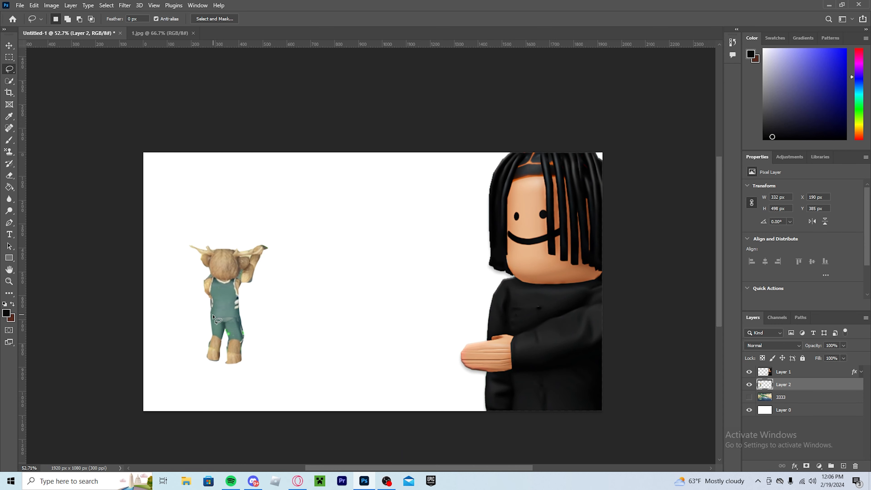
pyautogui.click(749, 397)
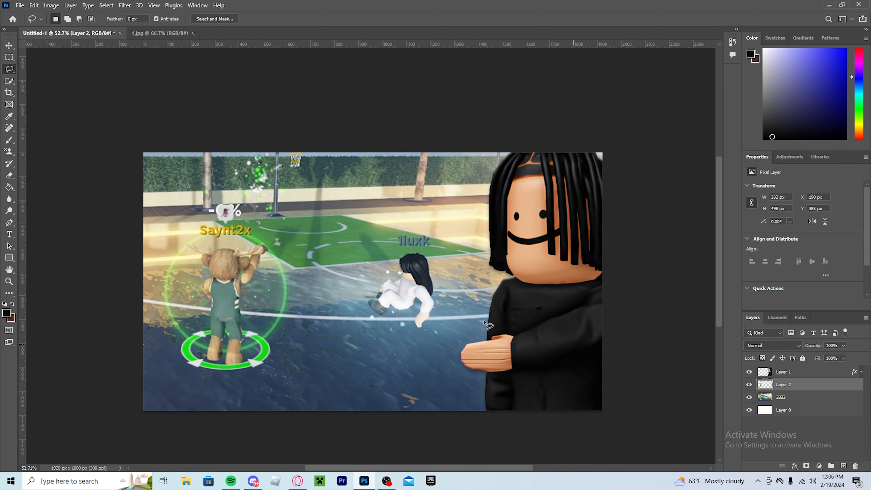
pyautogui.click(748, 397)
pyautogui.scroll(2, 482, 317)
pyautogui.scroll(-1, 379, 323)
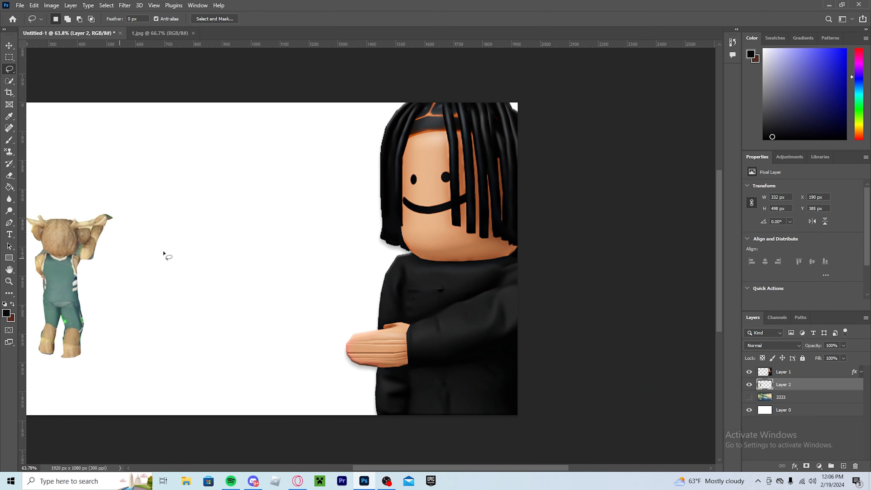
pyautogui.scroll(2, 117, 289)
pyautogui.scroll(-2, 68, 286)
pyautogui.click(749, 396)
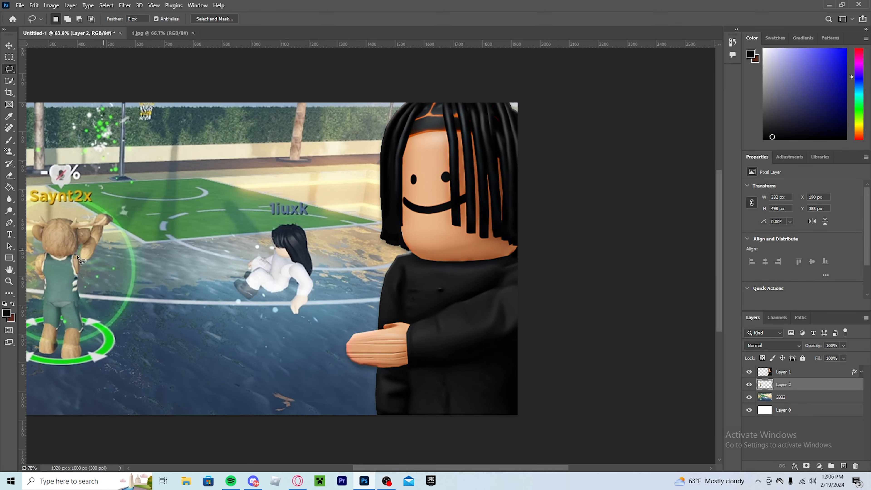
# Start a layer style for Layer 2 with Outer Glow and Drop Shadow enabled and Bevel & Emboss off
pyautogui.scroll(-1, 301, 405)
pyautogui.click(8, 248)
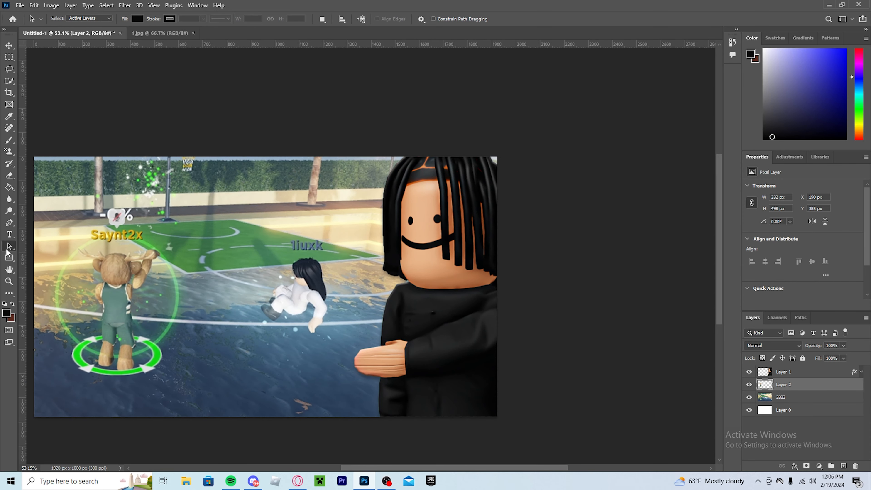
pyautogui.moveTo(494, 469); pyautogui.dragTo(487, 468)
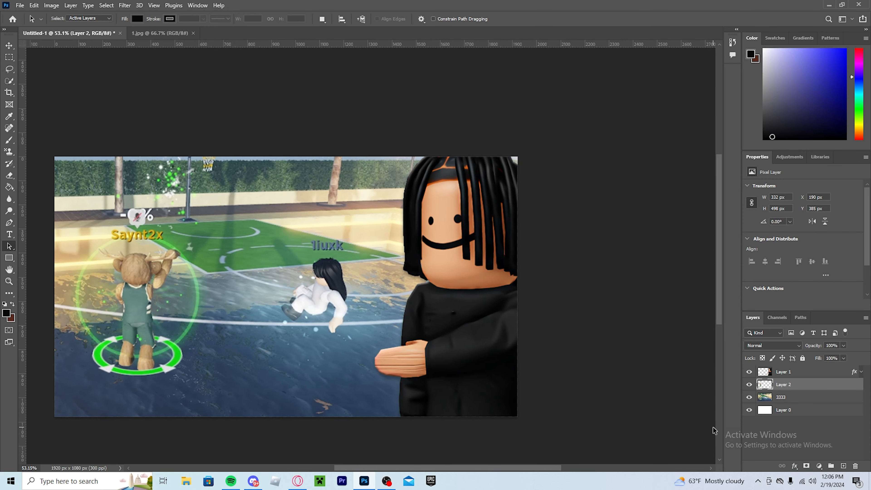
pyautogui.rightClick(805, 384)
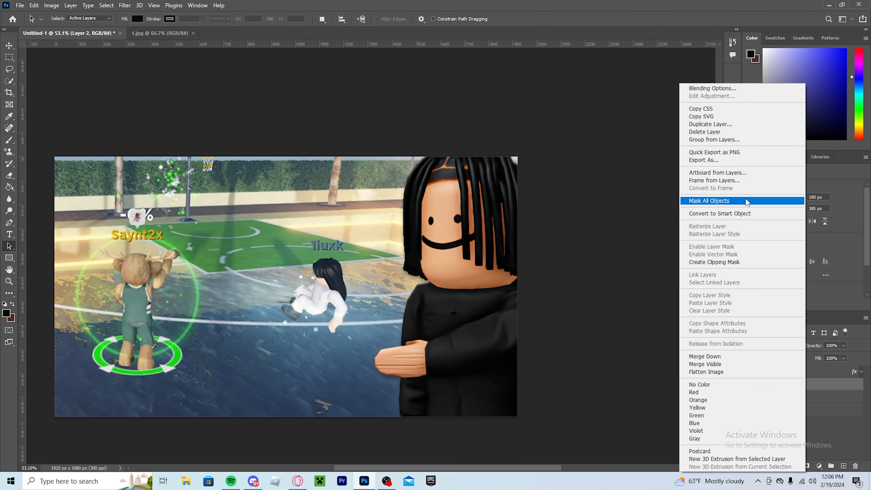
pyautogui.click(705, 89)
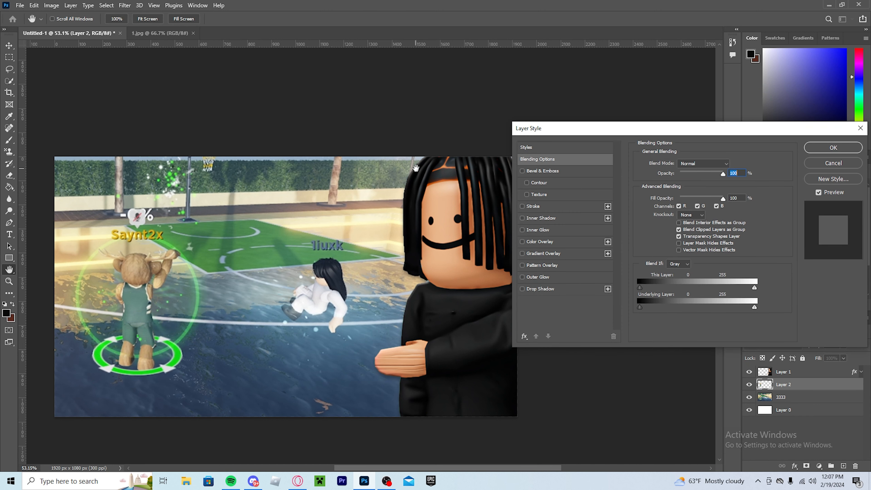
pyautogui.click(522, 170)
pyautogui.click(522, 277)
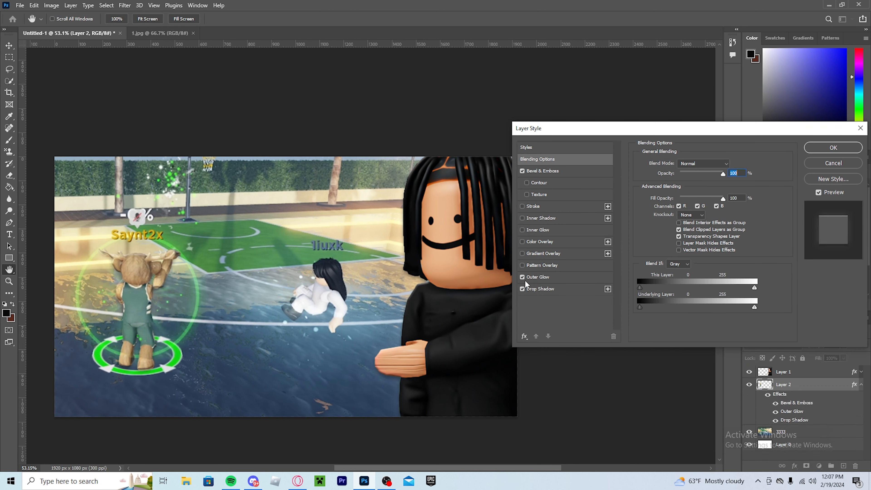
pyautogui.click(522, 171)
# Try an Outer Glow on Layer 2 in green #0dd60f, with 36% opacity and a size of 196 px
pyautogui.click(538, 277)
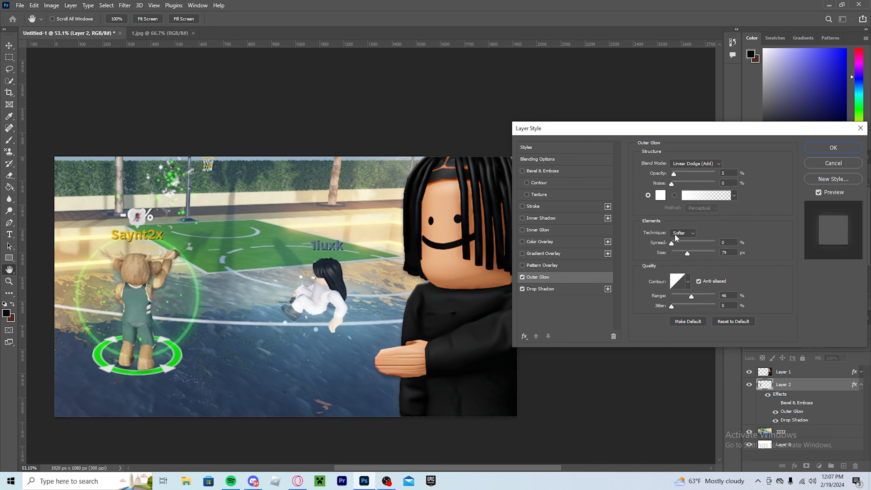
pyautogui.moveTo(713, 254); pyautogui.dragTo(707, 255)
pyautogui.moveTo(673, 174); pyautogui.dragTo(687, 174)
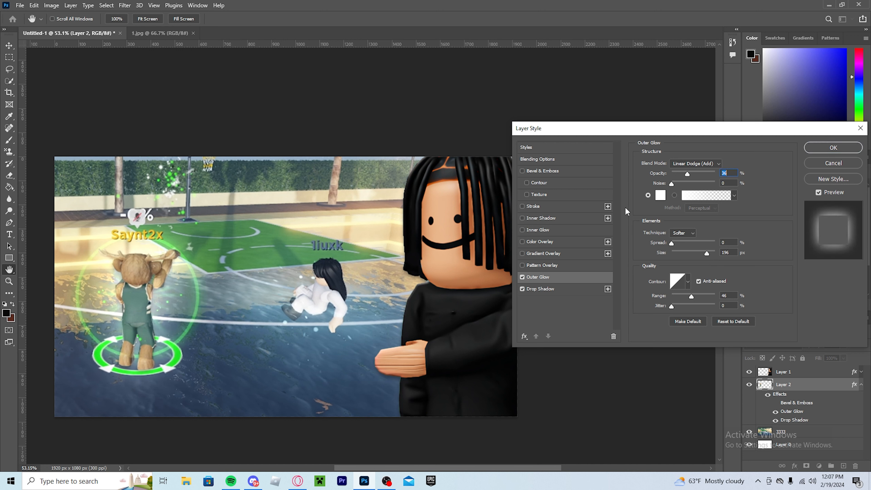
pyautogui.click(662, 197)
pyautogui.click(180, 352)
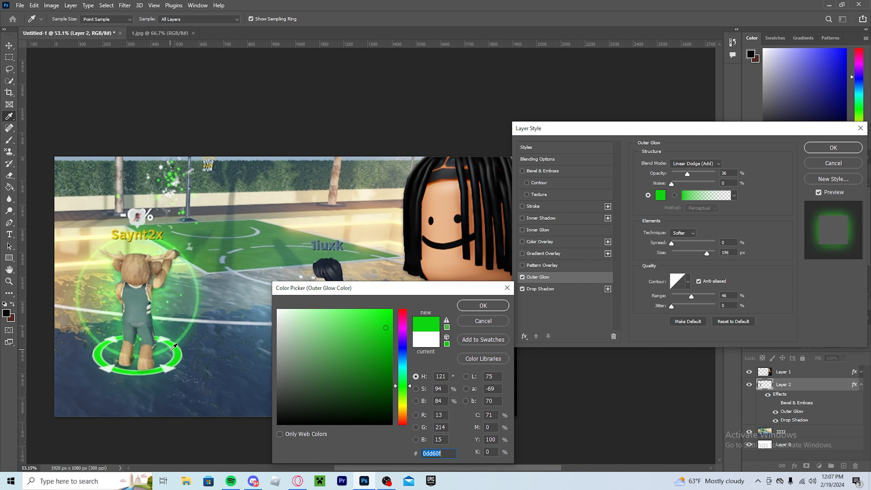
pyautogui.press('Return')
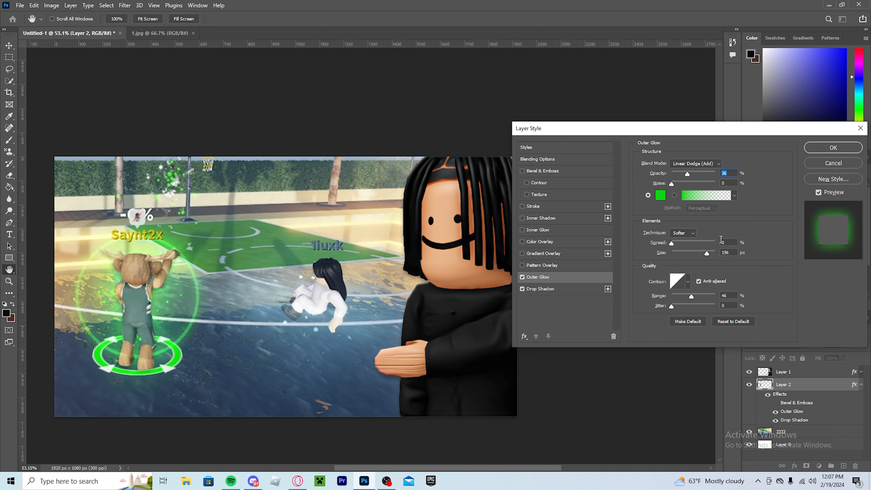
# Discard the Outer Glow and Drop Shadow styling, and delete Layer 2 with the player cutout
pyautogui.click(521, 277)
pyautogui.click(522, 289)
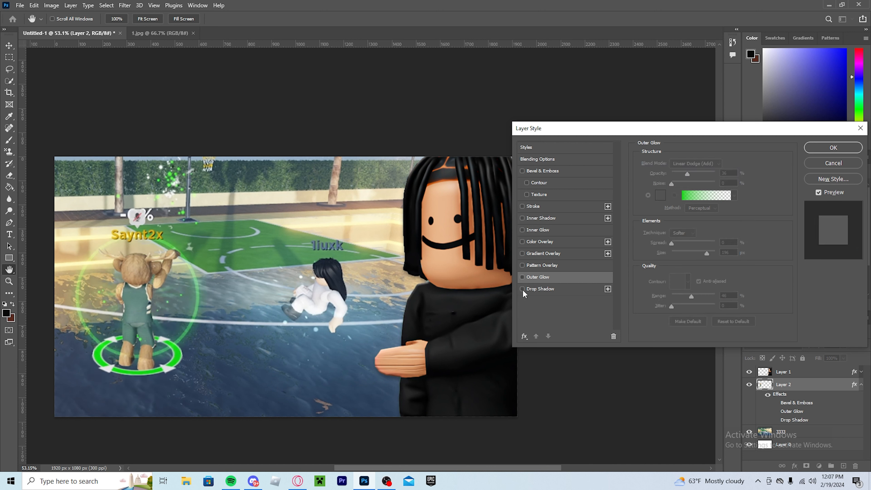
pyautogui.click(521, 277)
pyautogui.click(521, 277)
pyautogui.click(822, 164)
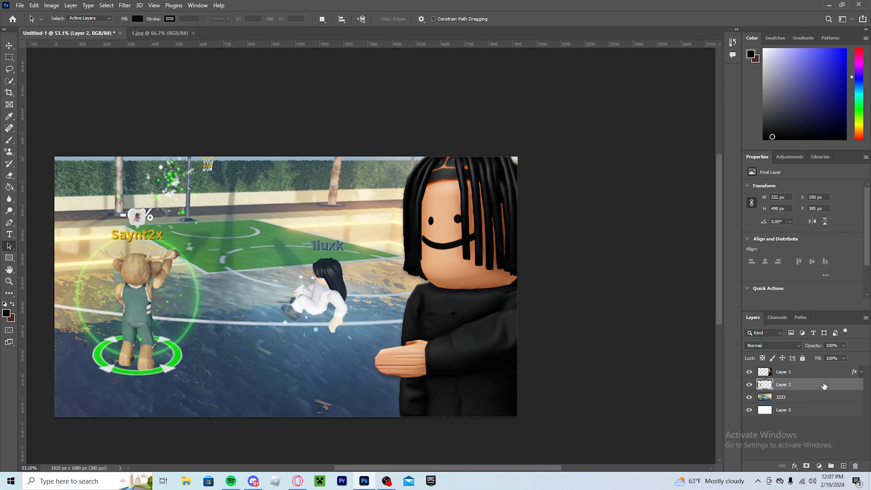
pyautogui.press('Delete')
# Adjust the 3333 layer in the Camera Raw Filter with Exposure +0.25, Contrast +50, Vibrance +4 and Saturation +21
pyautogui.moveTo(527, 472); pyautogui.dragTo(499, 473)
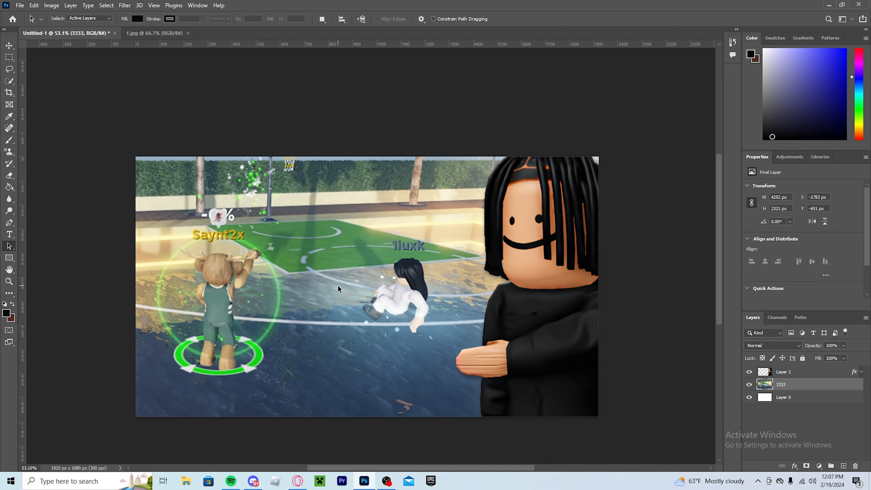
pyautogui.click(122, 6)
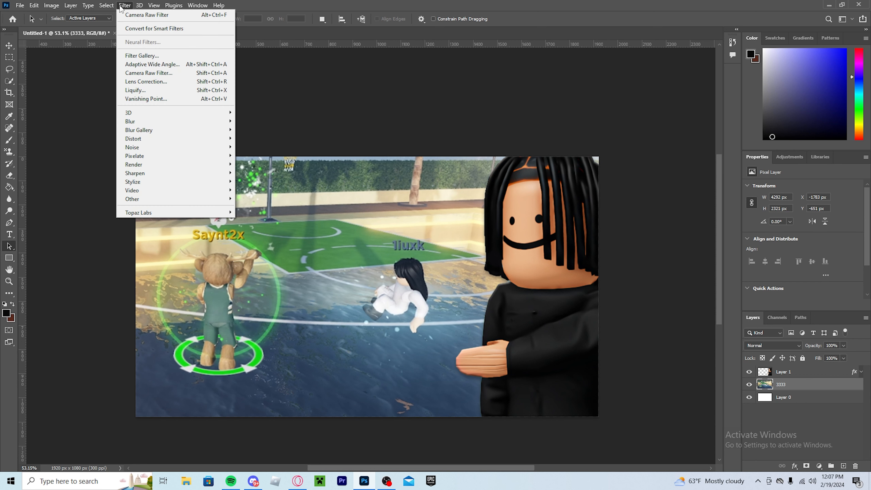
pyautogui.click(151, 73)
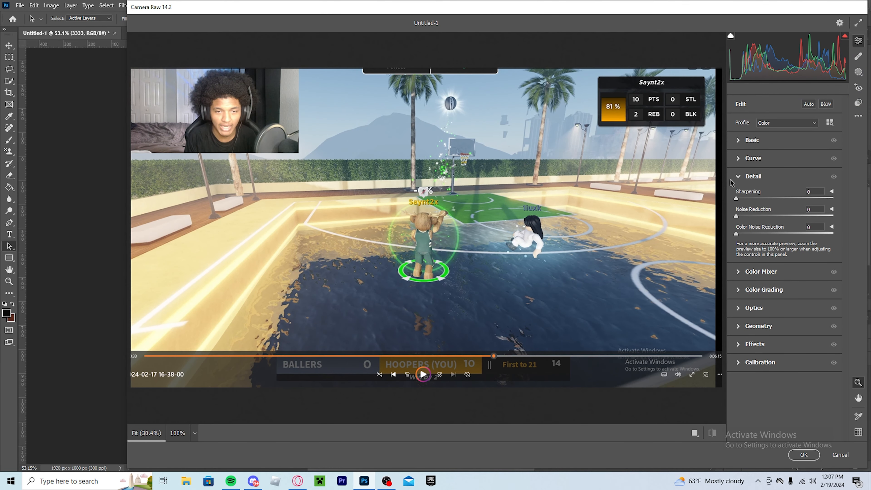
pyautogui.click(738, 140)
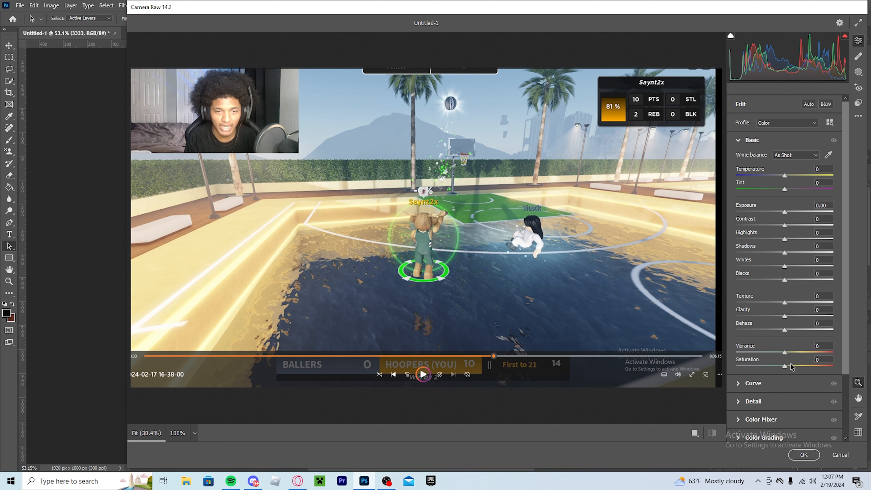
pyautogui.moveTo(784, 365)
pyautogui.mouseDown()
pyautogui.moveTo(845, 366)
pyautogui.moveTo(783, 365)
pyautogui.moveTo(795, 366)
pyautogui.moveTo(794, 346)
pyautogui.moveTo(786, 351)
pyautogui.mouseUp()
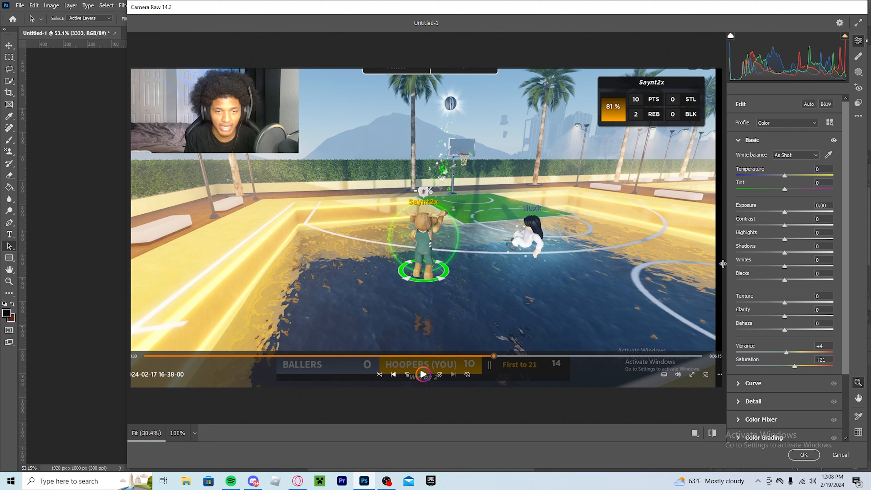
pyautogui.moveTo(784, 211); pyautogui.dragTo(808, 227)
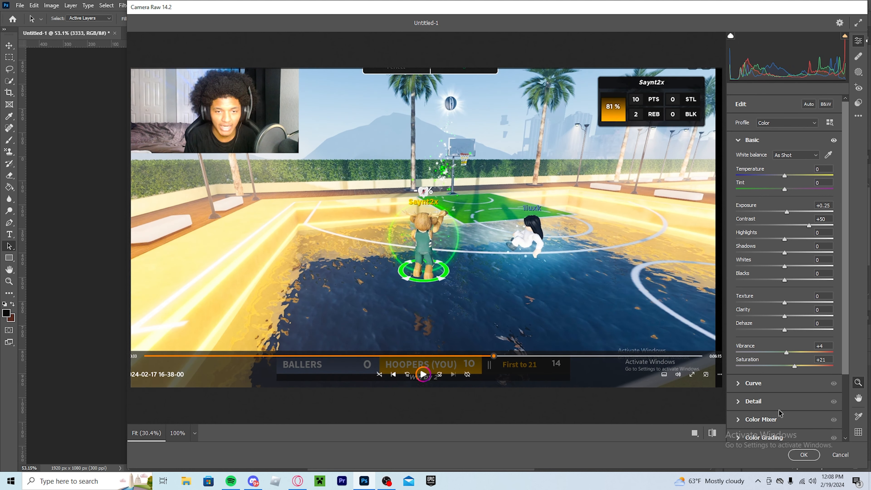
# Set Noise Reduction to 100, add slight Sharpening, and apply the Camera Raw Filter to the 3333 layer
pyautogui.scroll(-1, 742, 407)
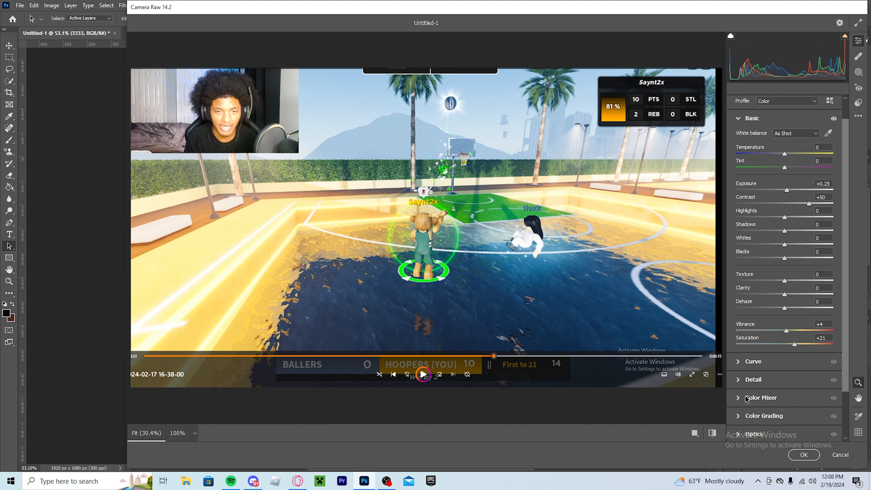
pyautogui.click(739, 380)
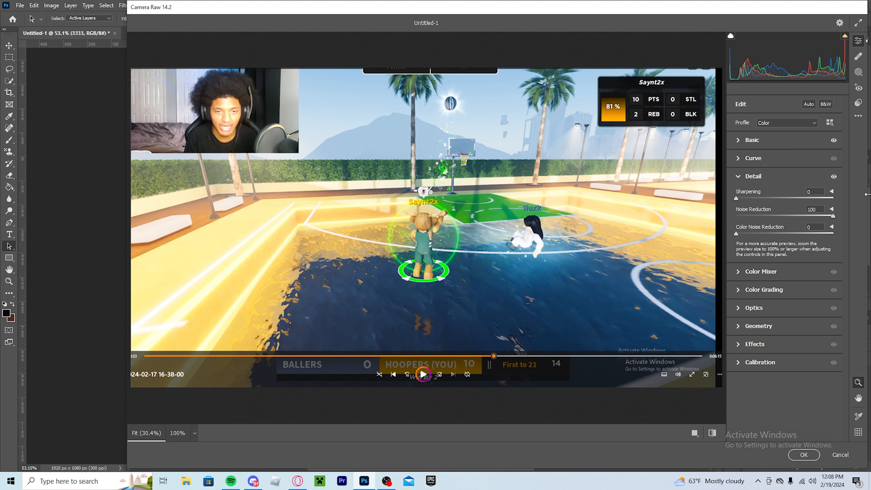
pyautogui.click(743, 198)
pyautogui.click(801, 456)
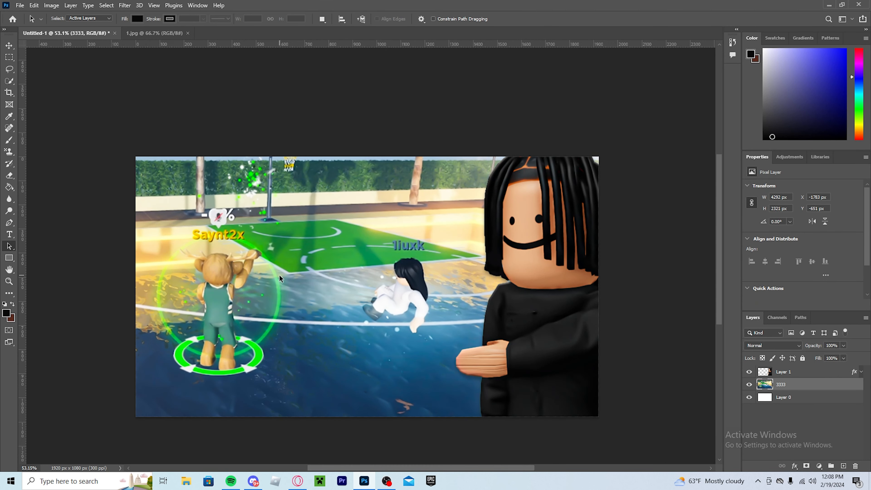
# Paint over the gap beside the character's dreadlocks at the canvas edge on Layer 1 with a black 50 px brush
pyautogui.scroll(-4, 288, 277)
pyautogui.scroll(4, 286, 278)
pyautogui.scroll(3, 566, 193)
pyautogui.scroll(-3, 564, 197)
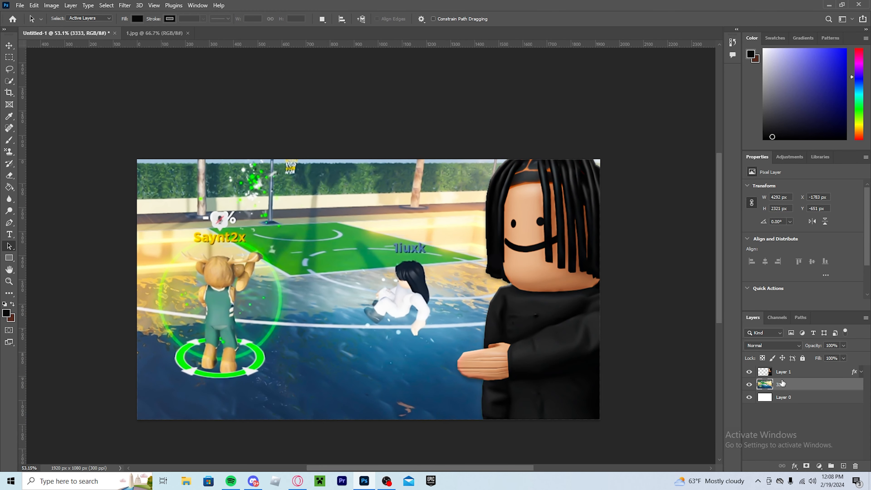
pyautogui.click(783, 372)
pyautogui.scroll(5, 574, 175)
pyautogui.moveTo(470, 469); pyautogui.dragTo(507, 470)
pyautogui.click(9, 140)
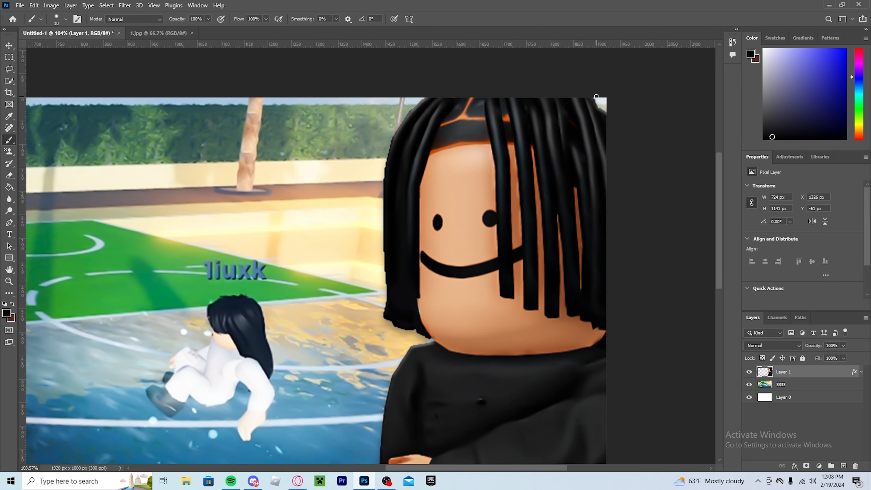
pyautogui.press(']')
pyautogui.press(']')
pyautogui.press(']')
pyautogui.press(']')
pyautogui.press(']')
pyautogui.moveTo(599, 94); pyautogui.dragTo(611, 216)
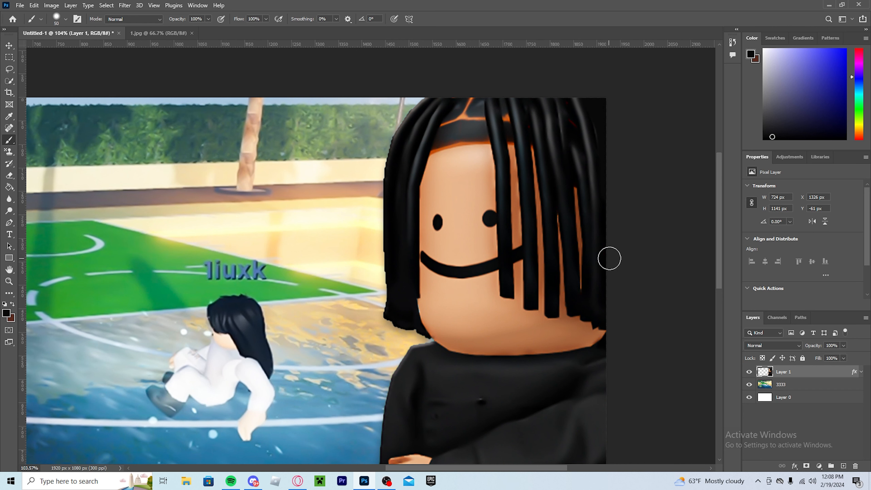
pyautogui.scroll(-5, 608, 249)
pyautogui.scroll(2, 118, 320)
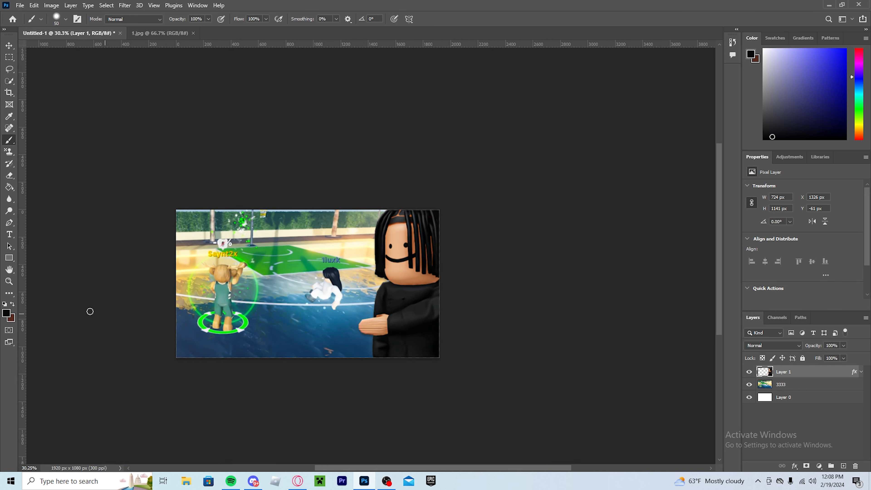
pyautogui.click(9, 246)
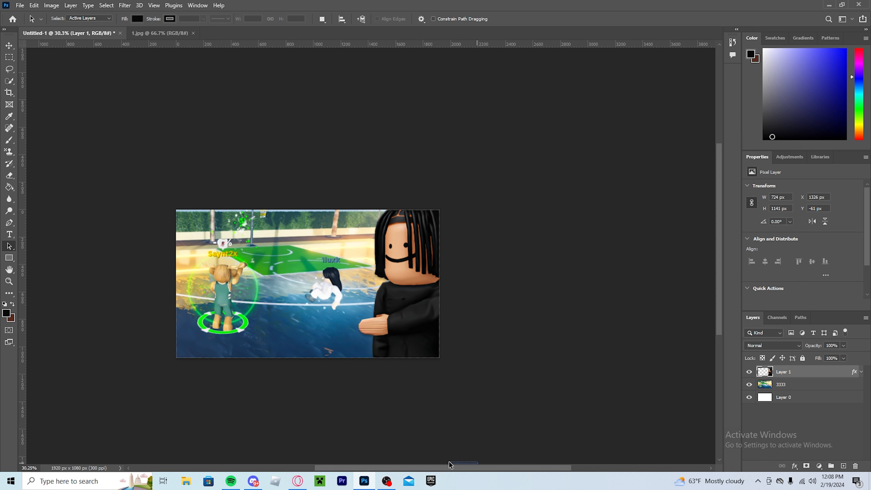
pyautogui.moveTo(450, 467); pyautogui.dragTo(416, 467)
pyautogui.scroll(5, 362, 352)
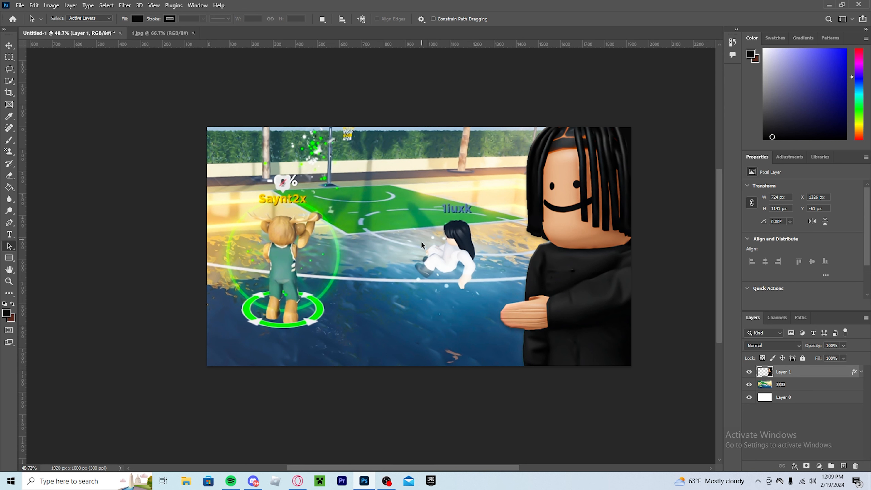
pyautogui.scroll(1, 421, 241)
pyautogui.scroll(-2, 419, 240)
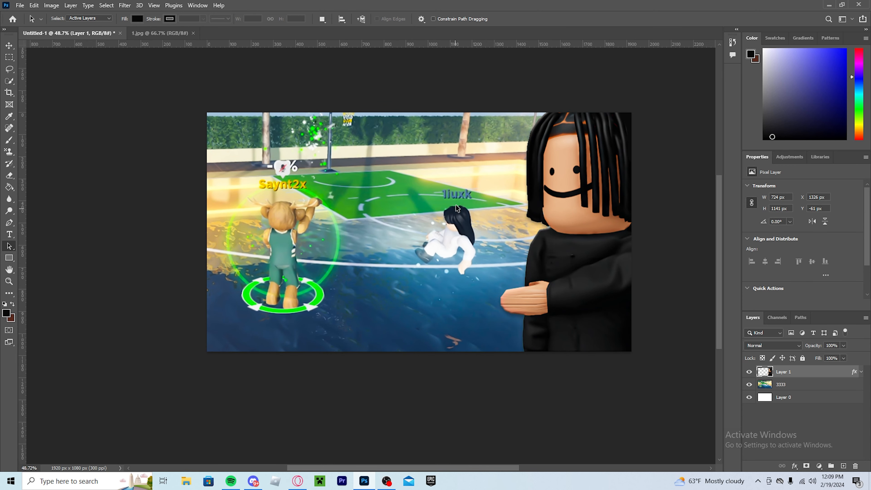
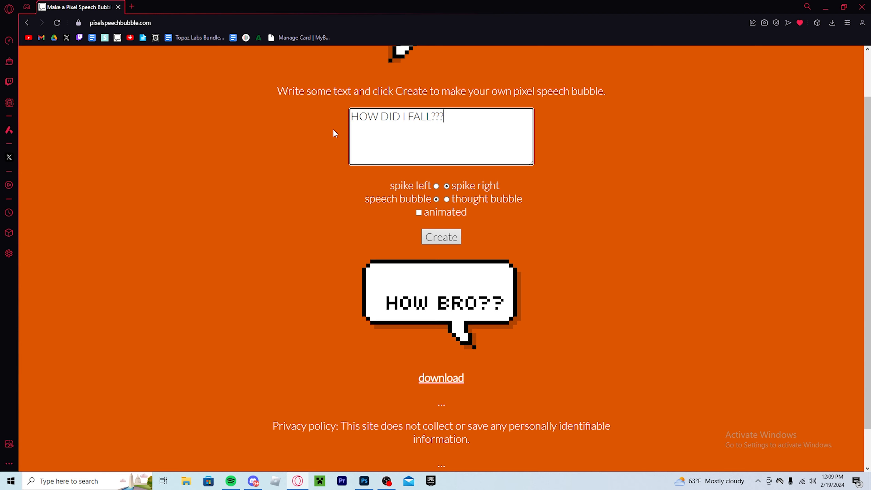
# Generate a spike-right speech bubble reading "HOW DID I FALL???" on pixelspeechbubble.com and download the image
pyautogui.click(442, 237)
pyautogui.scroll(-1, 472, 355)
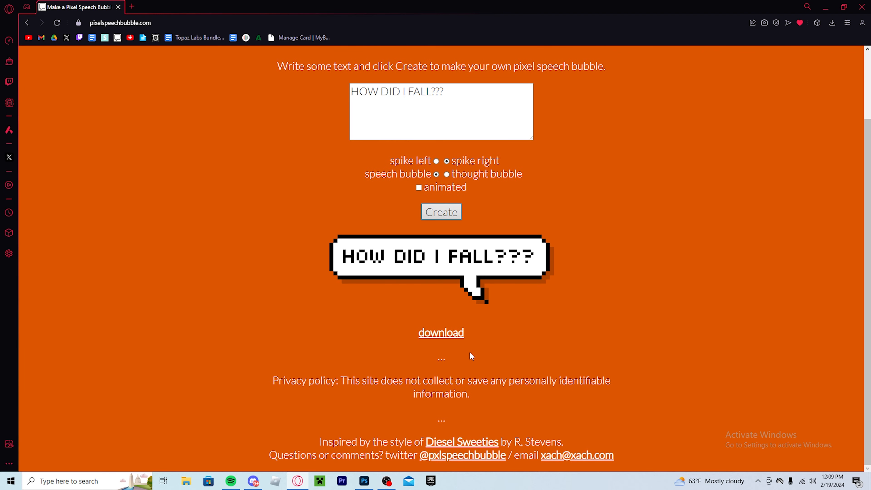
pyautogui.moveTo(442, 341); pyautogui.dragTo(445, 335)
pyautogui.click(445, 334)
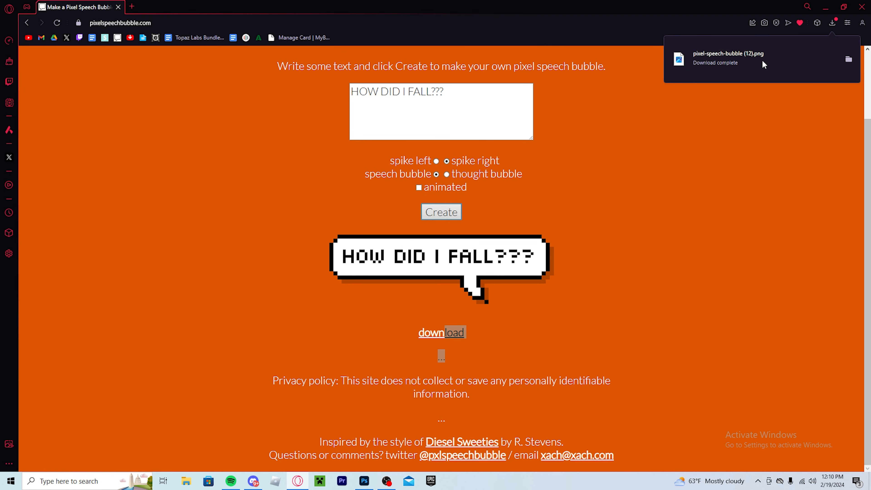
# Switch to Photoshop and place the downloaded pixel-speech-bubble (12).png as an embedded image in the thumbnail
pyautogui.click(364, 481)
pyautogui.click(18, 5)
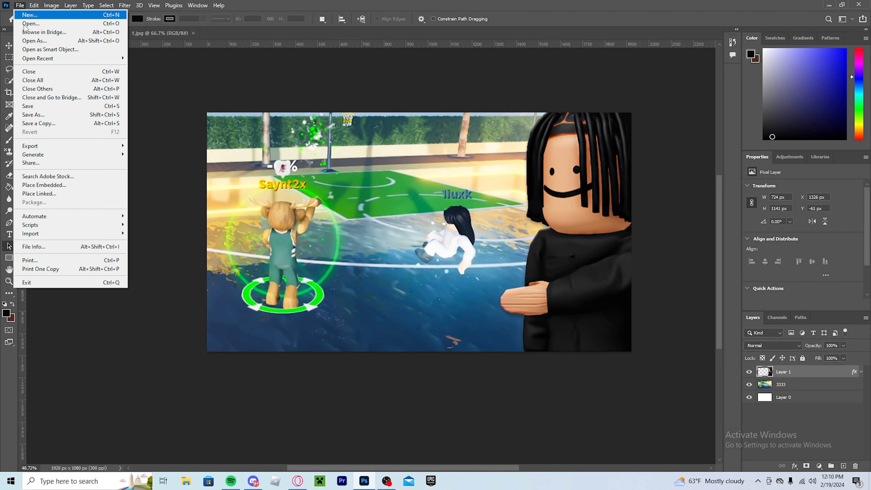
pyautogui.click(45, 186)
pyautogui.click(42, 137)
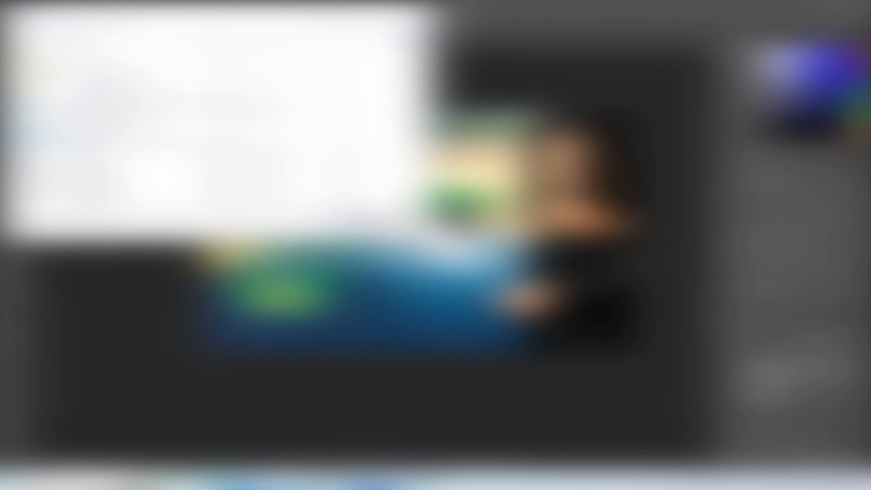
pyautogui.doubleClick(130, 77)
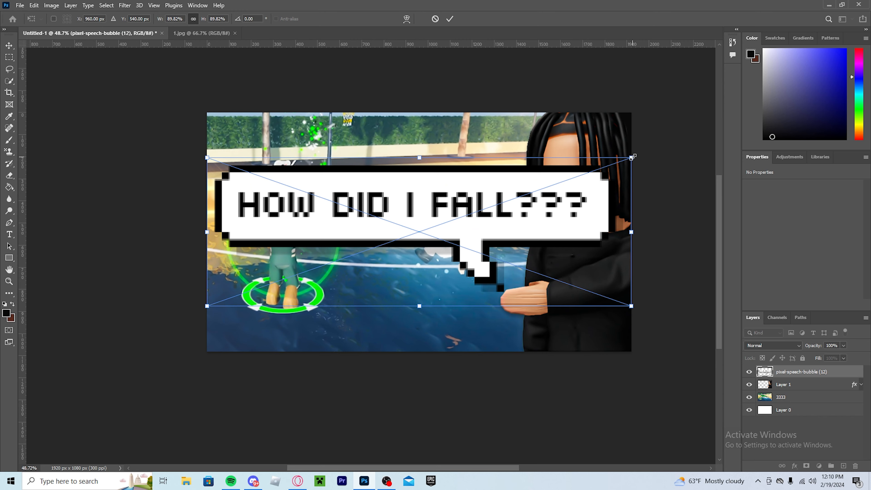
# Scale the speech bubble to about 30% and position it above the fallen player in white
pyautogui.moveTo(633, 157); pyautogui.dragTo(329, 232)
pyautogui.moveTo(320, 287); pyautogui.dragTo(450, 167)
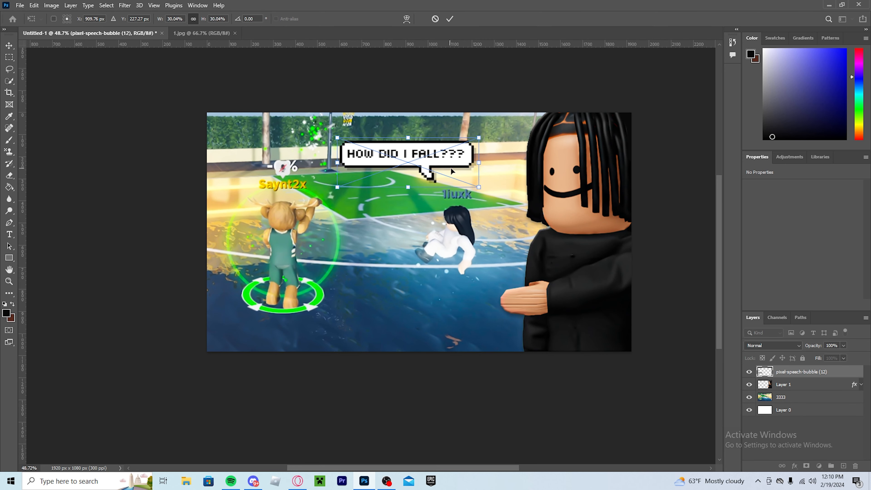
pyautogui.click(450, 18)
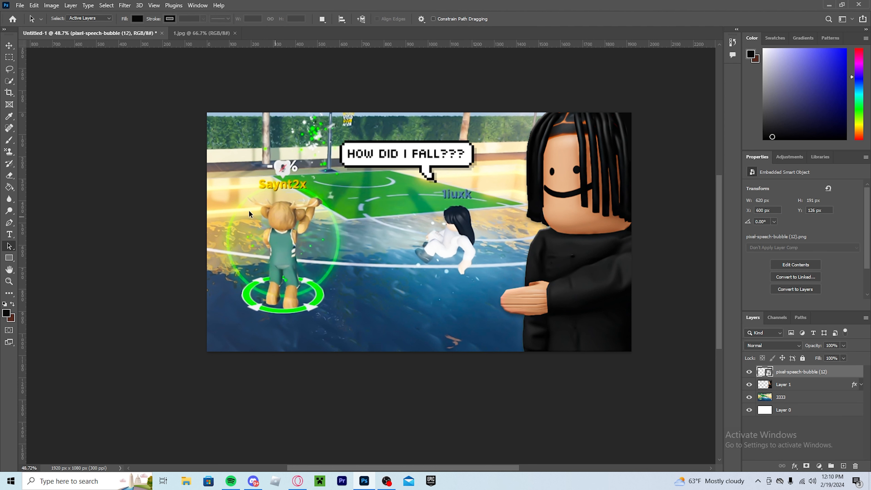
# Rasterize the pixel-speech-bubble (12) layer
pyautogui.scroll(1, 447, 215)
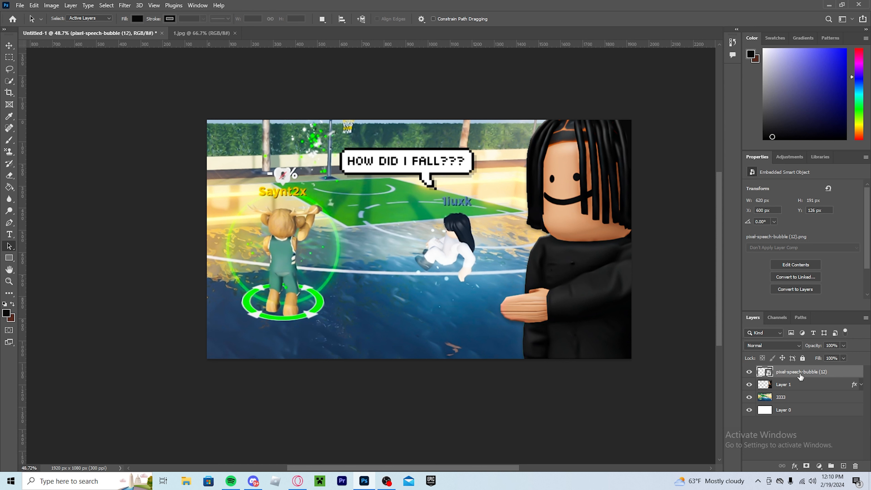
pyautogui.rightClick(808, 369)
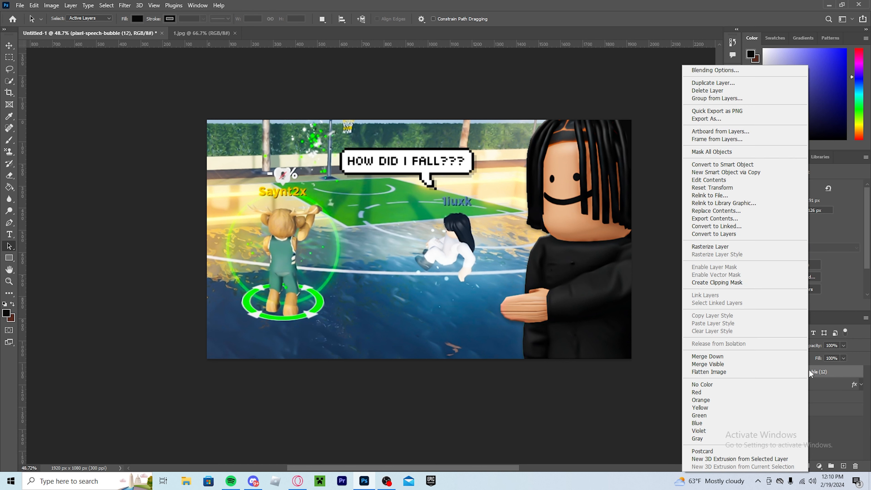
pyautogui.click(731, 249)
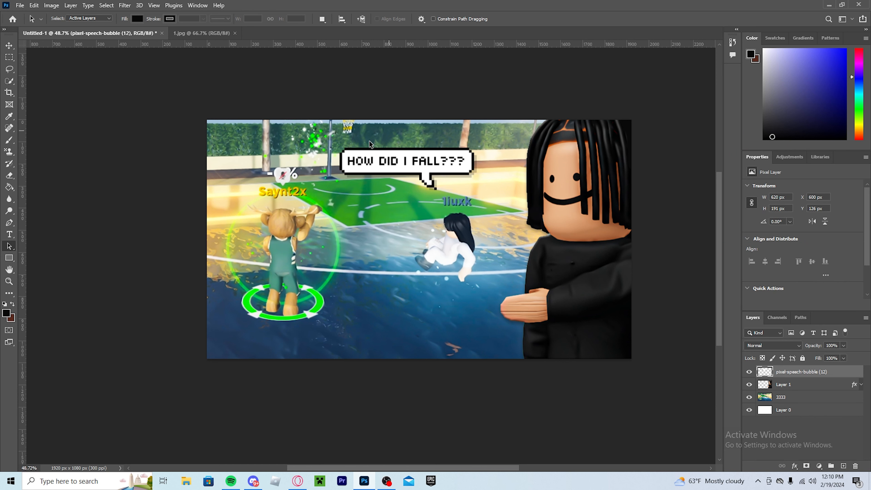
pyautogui.scroll(1, 521, 303)
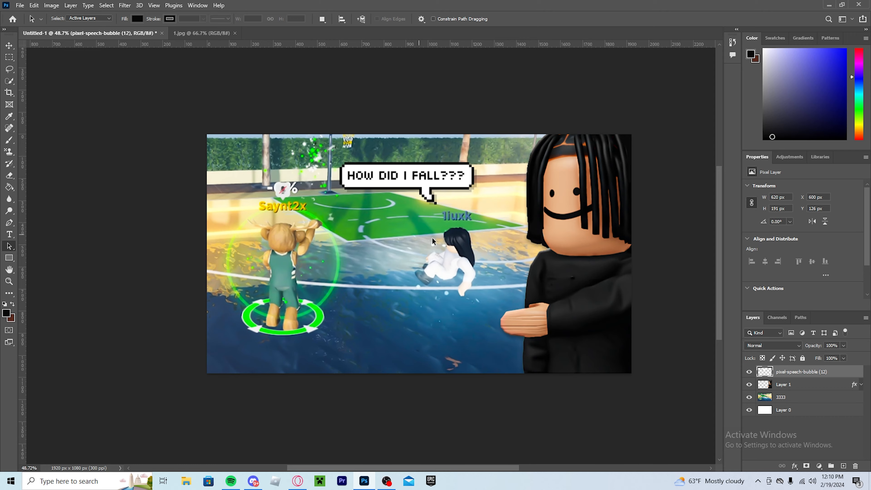
pyautogui.scroll(2, 471, 232)
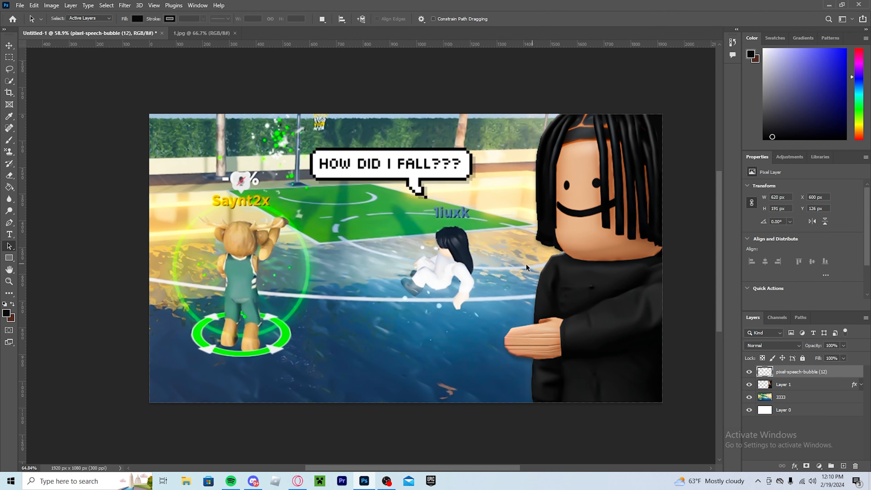
# Add Drop Shadow and Outer Glow layer effects to the pixel-speech-bubble (12) layer
pyautogui.scroll(3, 526, 263)
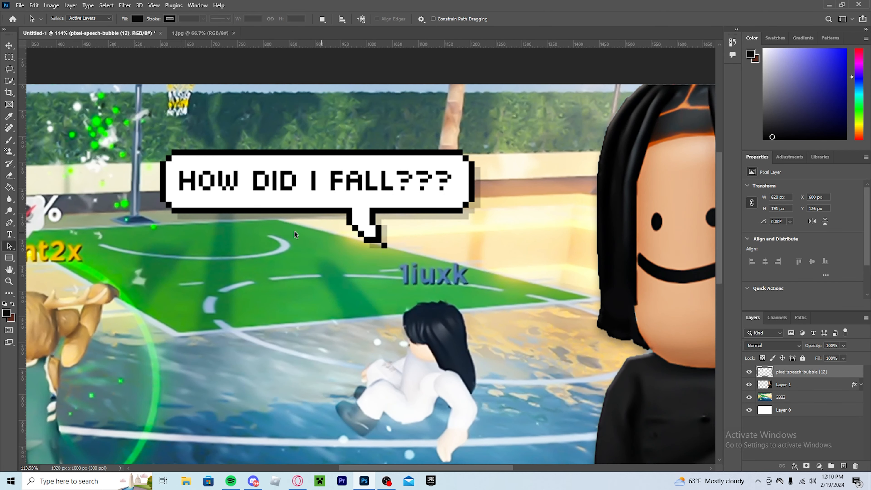
pyautogui.scroll(-6, 295, 234)
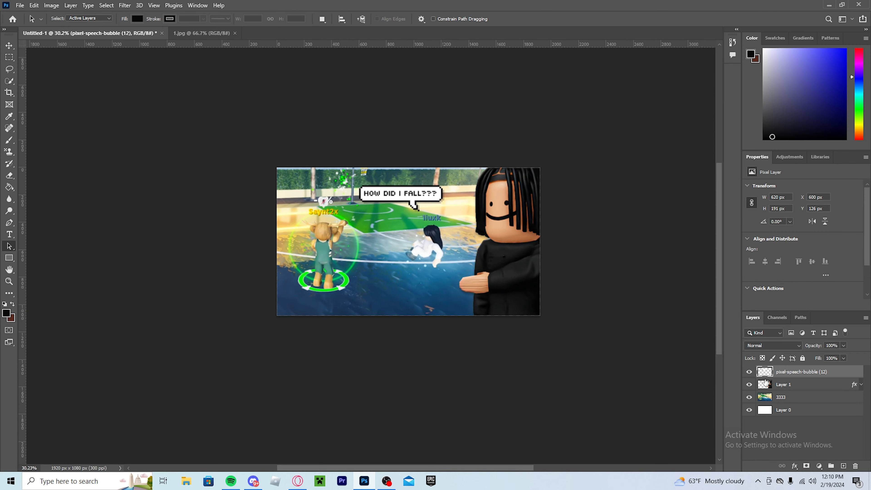
pyautogui.rightClick(765, 377)
pyautogui.click(672, 88)
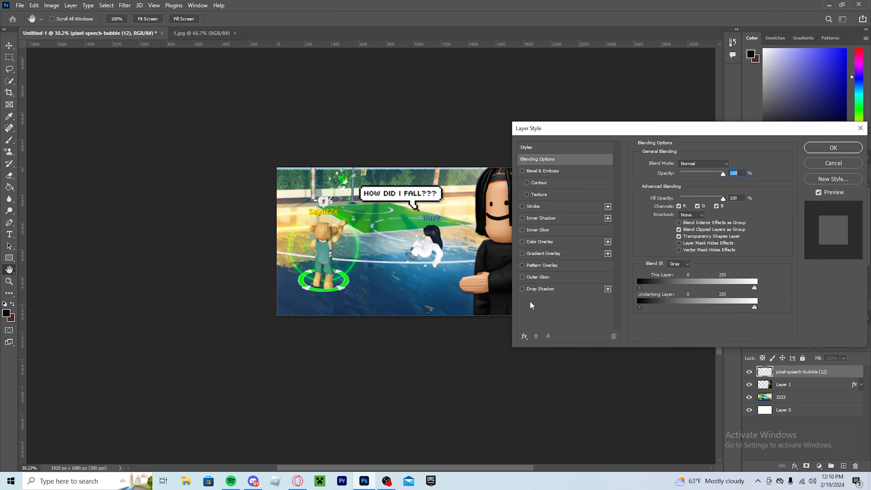
pyautogui.click(522, 289)
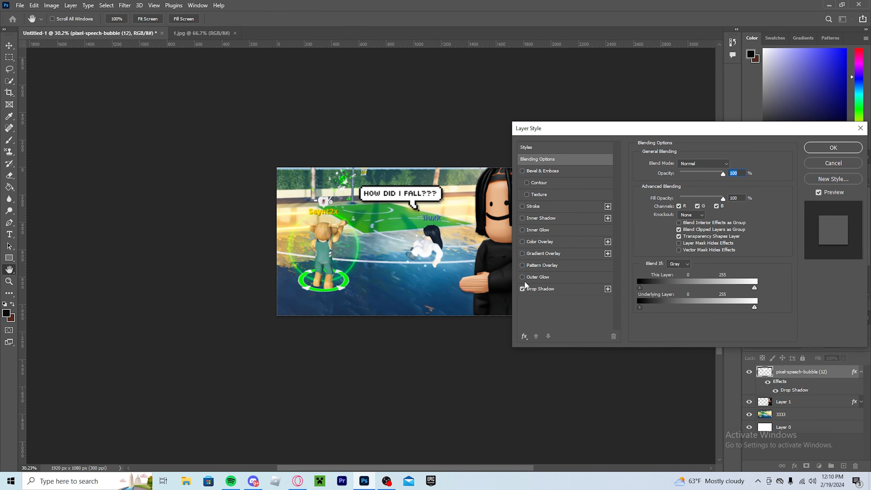
pyautogui.click(522, 277)
pyautogui.click(833, 148)
pyautogui.press('a')
pyautogui.scroll(1, 542, 212)
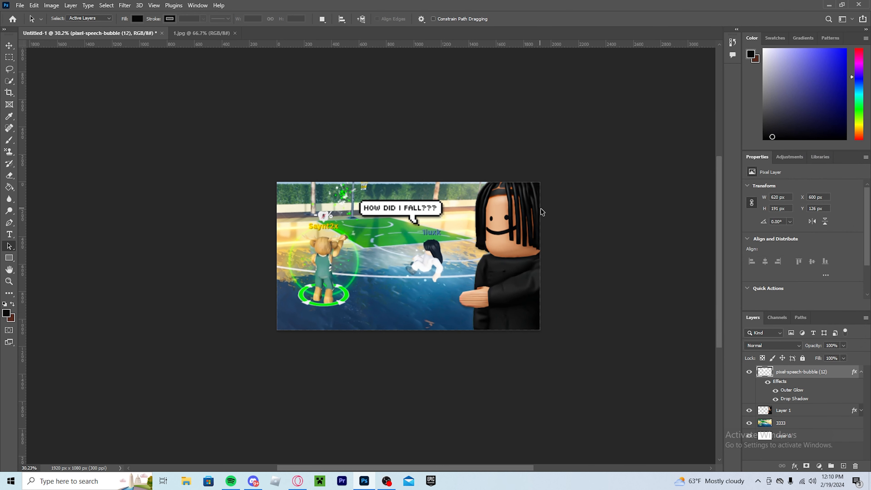
pyautogui.scroll(2, 542, 212)
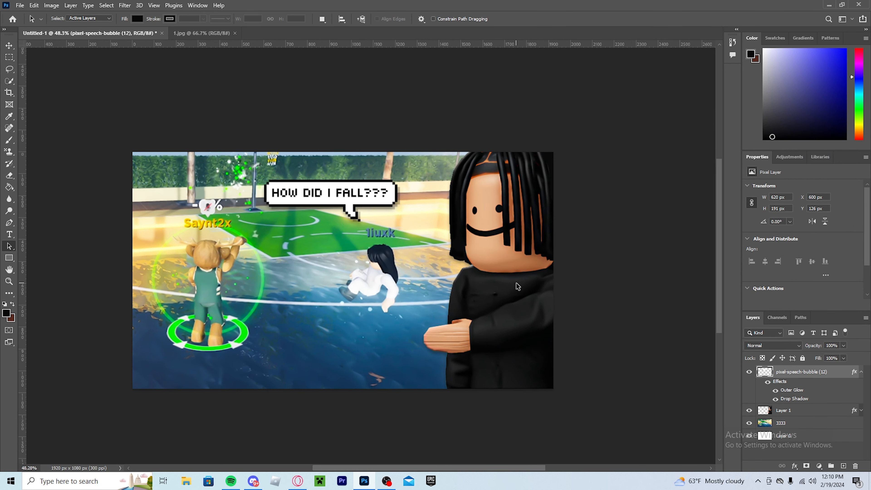
pyautogui.click(861, 372)
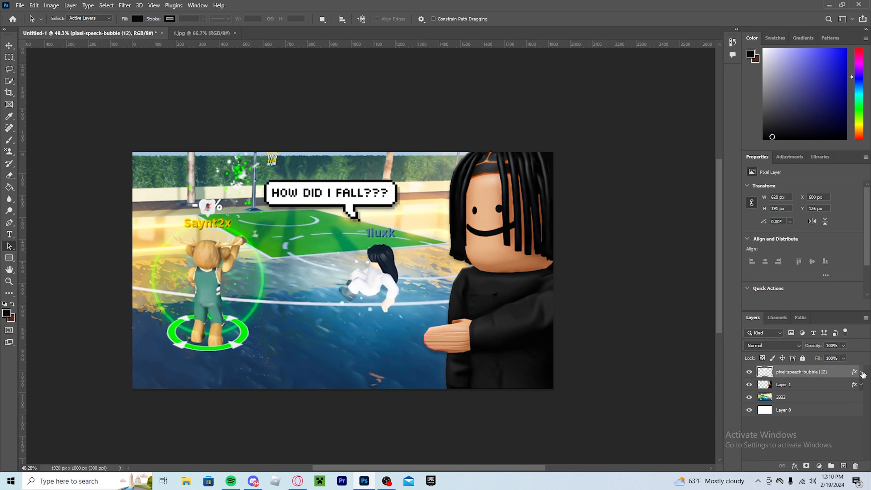
pyautogui.keyDown('ctrl'); pyautogui.click(788, 397); pyautogui.keyUp('ctrl')
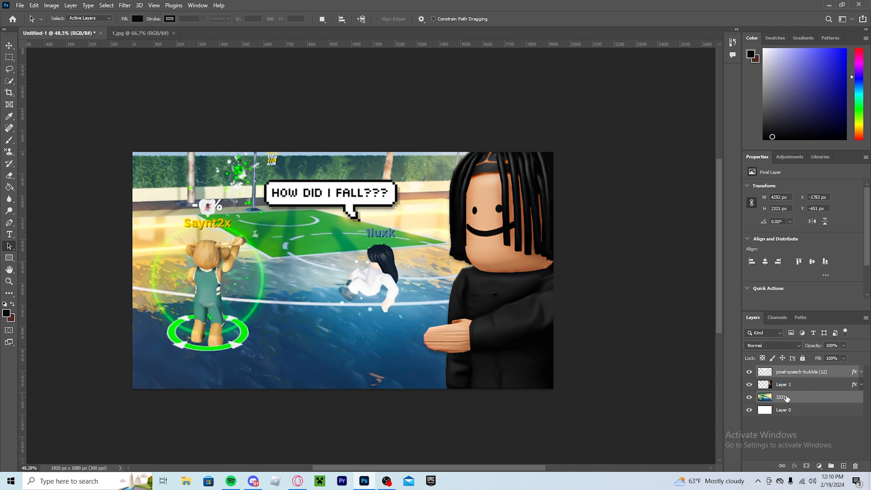
pyautogui.hotkey('ctrl', 'j')
pyautogui.hotkey('ctrl', 'z')
pyautogui.press('t')
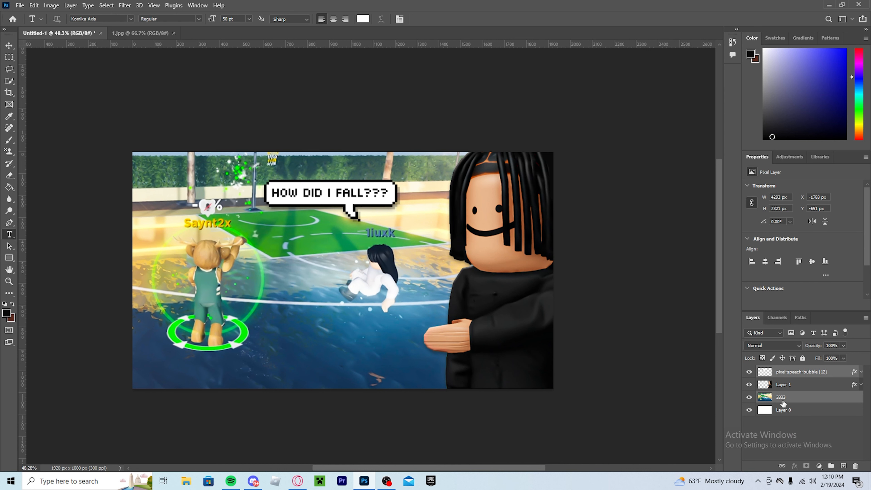
pyautogui.scroll(-2, 391, 270)
pyautogui.scroll(-2, 390, 270)
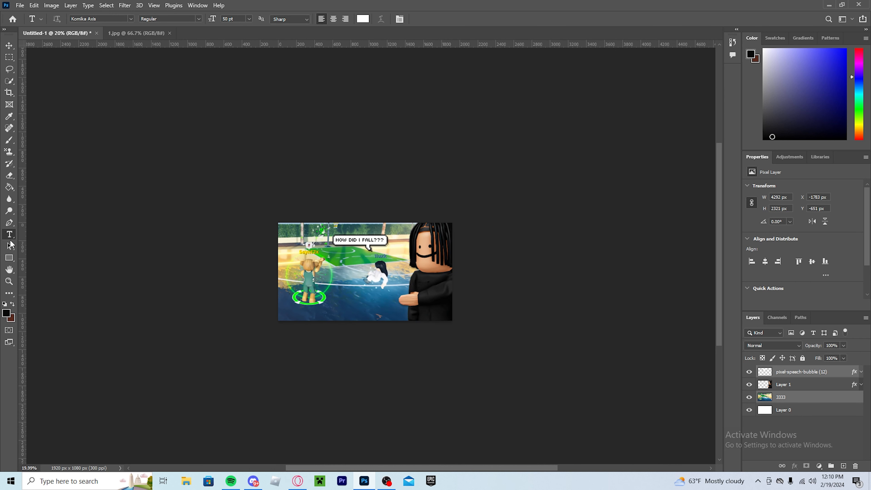
pyautogui.press('a')
pyautogui.scroll(2, 345, 253)
pyautogui.scroll(1, 345, 253)
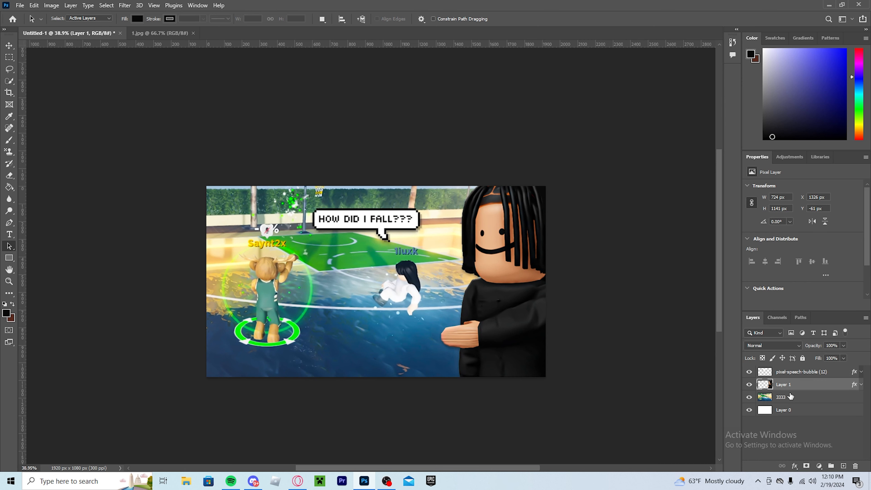
# Enlarge the 3333 gameplay layer to about 4703 × 2543 px and shift it to about X -2040, Y -762 px
pyautogui.click(787, 398)
pyautogui.hotkey('ctrl', 't')
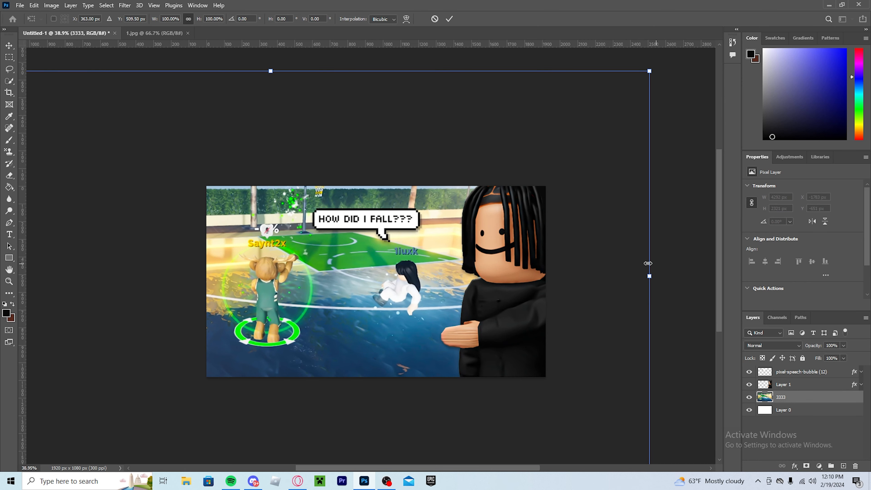
pyautogui.moveTo(650, 277); pyautogui.dragTo(717, 270)
pyautogui.moveTo(657, 265); pyautogui.dragTo(605, 248)
pyautogui.click(449, 19)
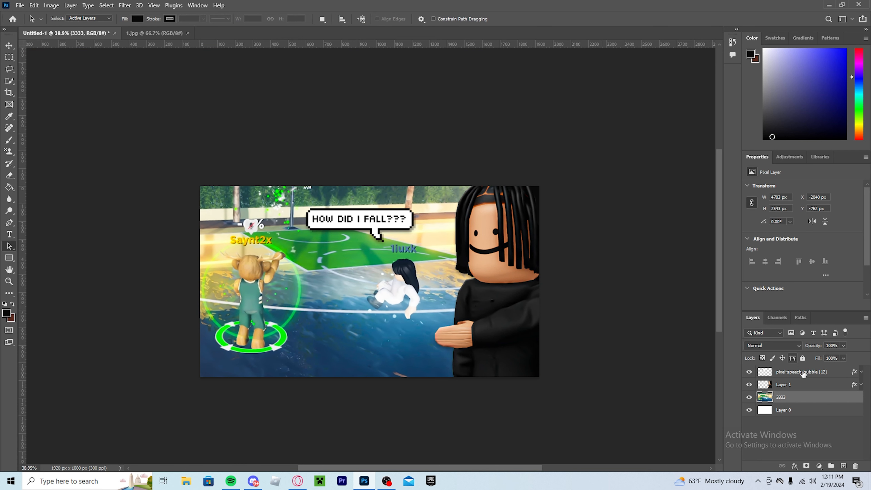
# Move the speech bubble up and to the right above the fallen player, to about X 650, Y 108 px
pyautogui.click(795, 374)
pyautogui.hotkey('ctrl', 't')
pyautogui.moveTo(382, 231); pyautogui.dragTo(389, 223)
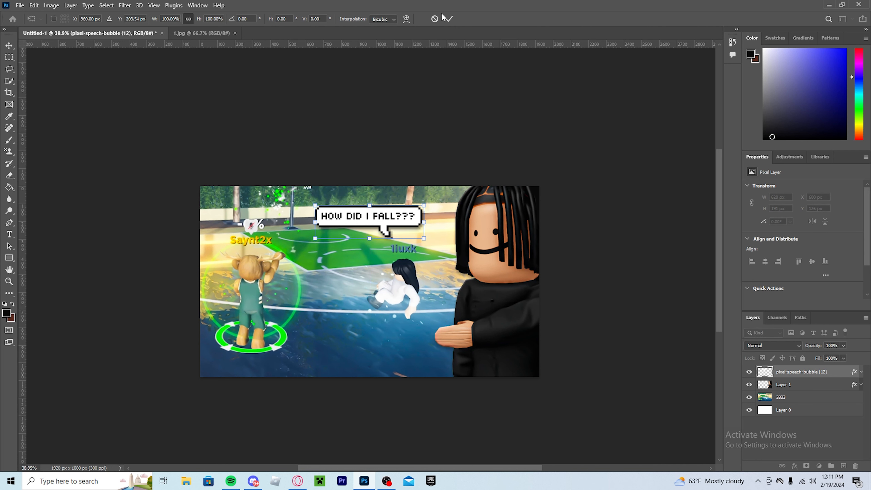
pyautogui.click(448, 19)
pyautogui.scroll(1, 619, 366)
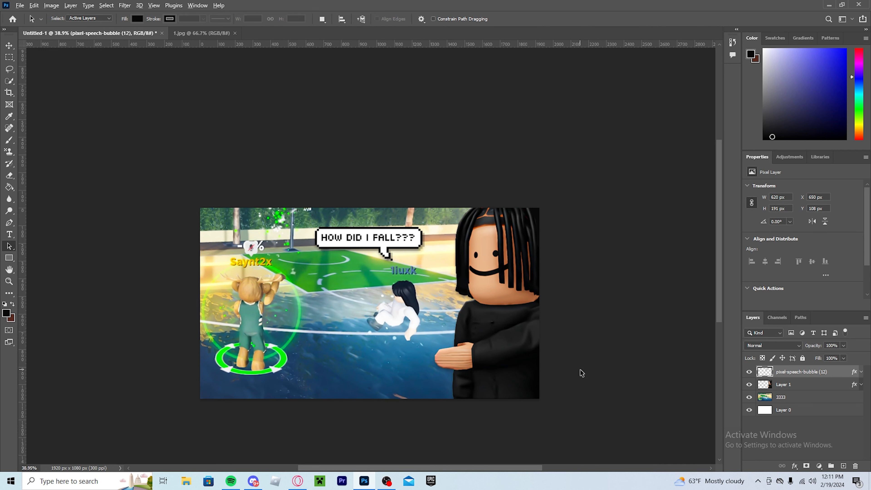
pyautogui.scroll(2, 580, 371)
pyautogui.scroll(-1, 600, 369)
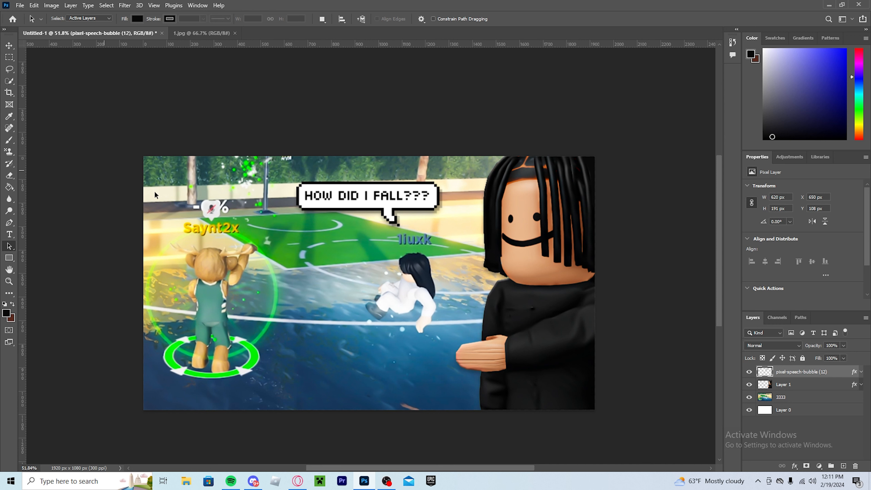
# Open the Save for Web (Legacy) export settings for the thumbnail
pyautogui.click(20, 5)
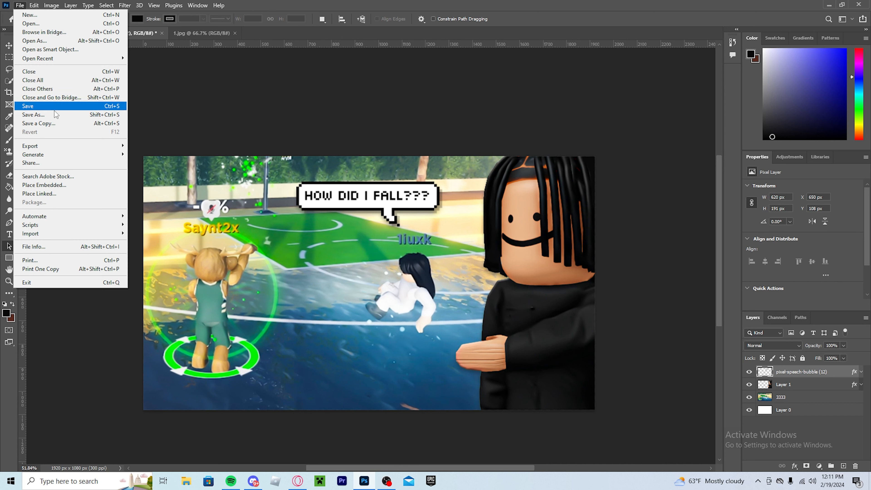
pyautogui.moveTo(121, 146)
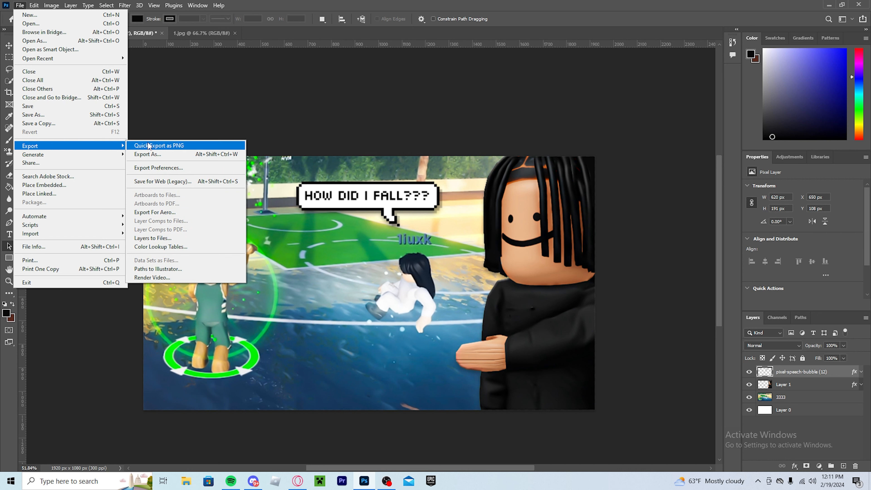
pyautogui.click(178, 181)
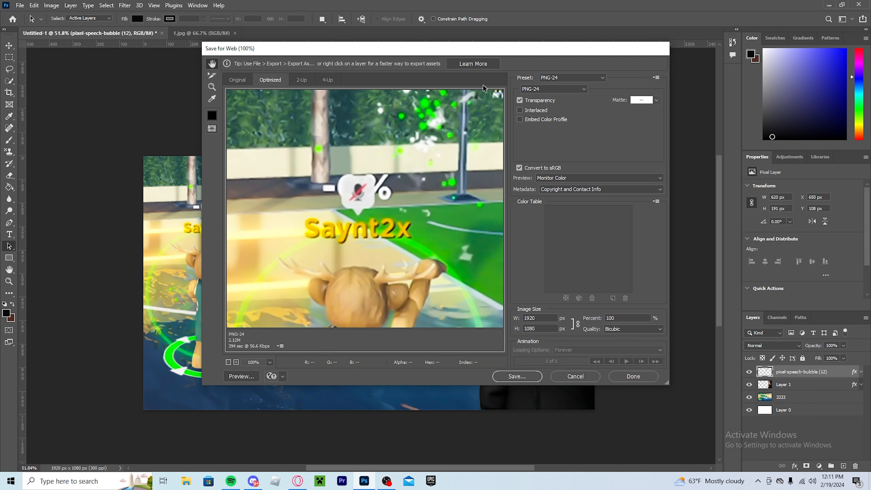
# Examine the thumbnail's details up close in the export preview
pyautogui.moveTo(425, 309); pyautogui.dragTo(311, 195)
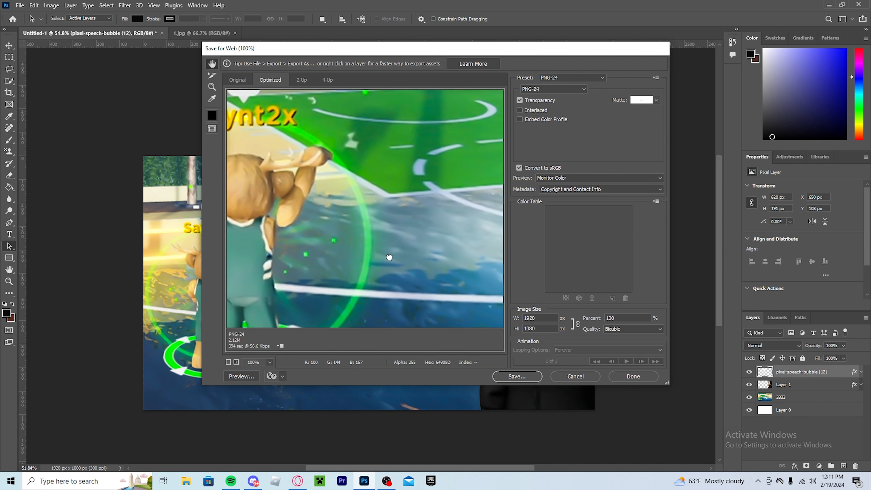
pyautogui.moveTo(389, 257); pyautogui.dragTo(399, 252)
pyautogui.rightClick(432, 173)
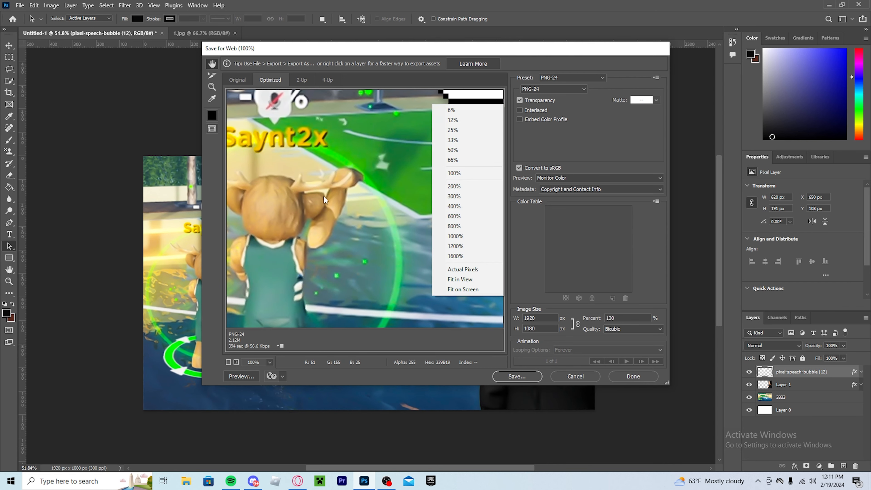
pyautogui.click(212, 88)
pyautogui.click(212, 88)
pyautogui.moveTo(287, 206); pyautogui.dragTo(455, 227)
pyautogui.scroll(-1, 390, 228)
pyautogui.scroll(2, 380, 229)
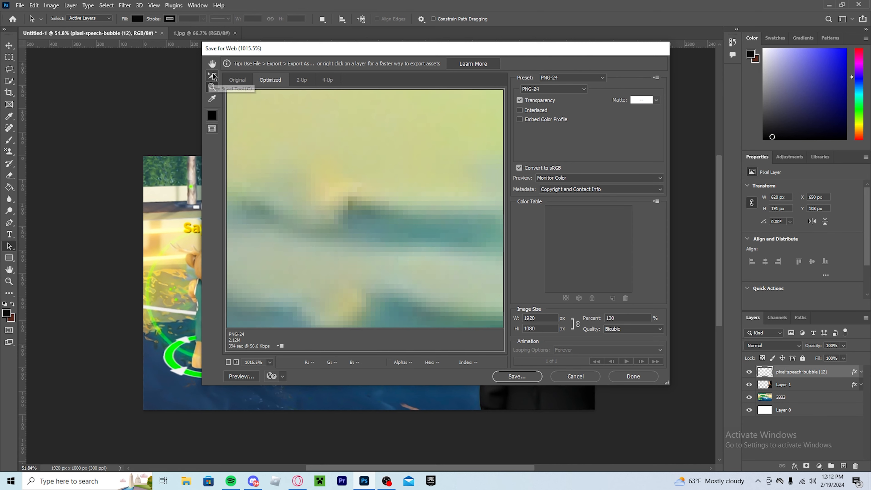
# Set the export format to JPEG with Maximum quality
pyautogui.click(551, 78)
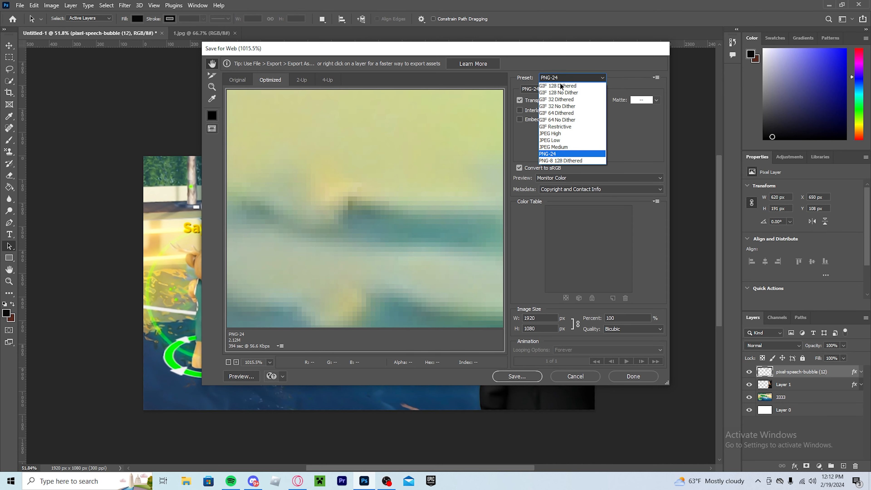
pyautogui.click(549, 78)
pyautogui.click(552, 89)
pyautogui.click(536, 103)
pyautogui.click(546, 100)
pyautogui.click(537, 134)
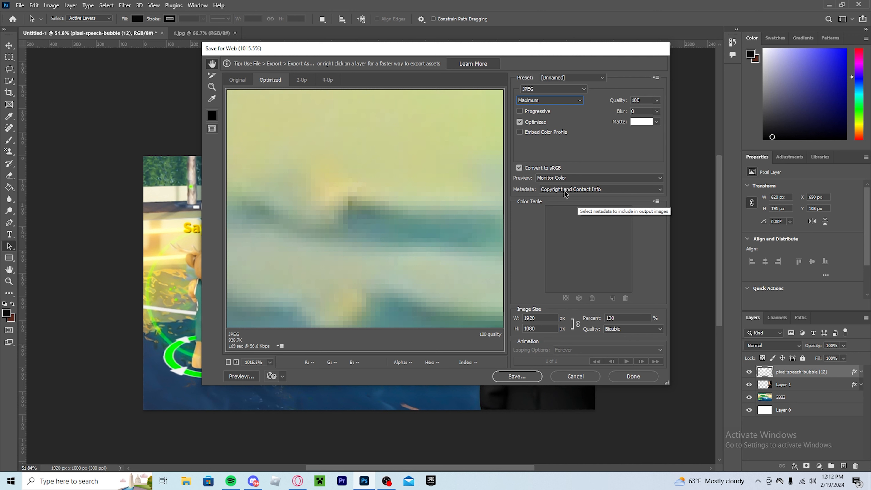
# Keep the Copyright and Contact Info metadata option and save the image to the desktop as THUMBNAIL-EXAMPLE
pyautogui.click(586, 189)
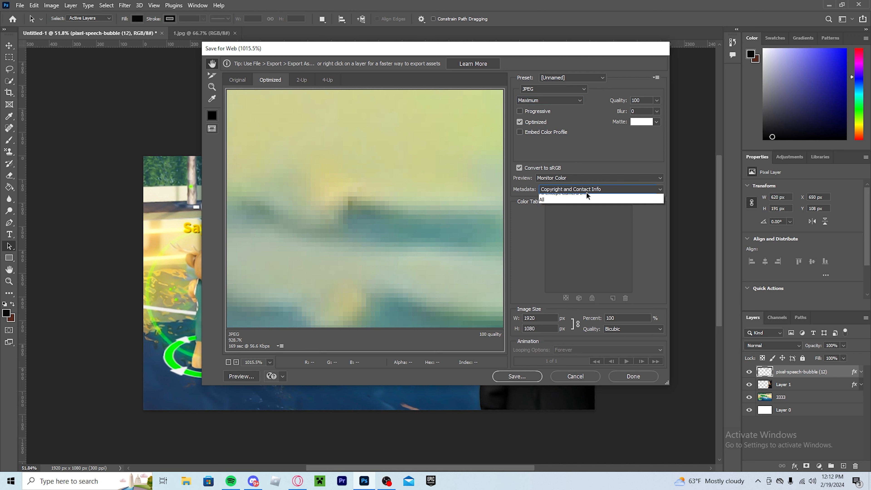
pyautogui.click(588, 189)
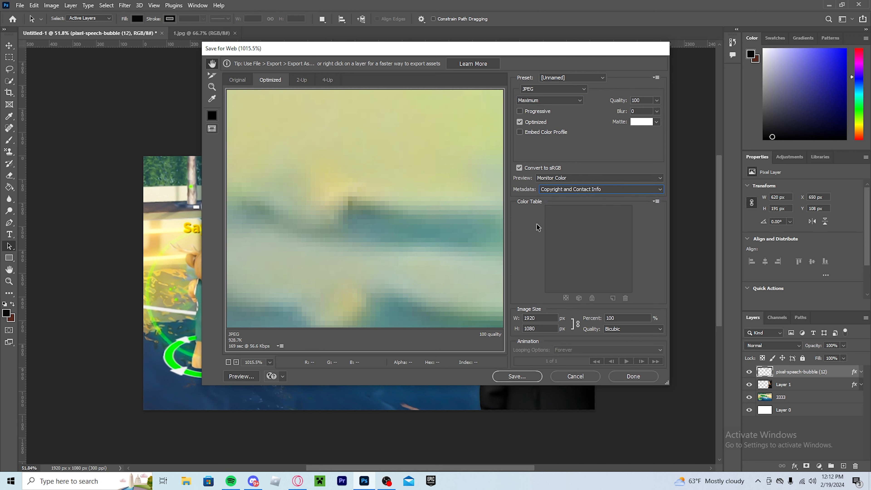
pyautogui.click(522, 378)
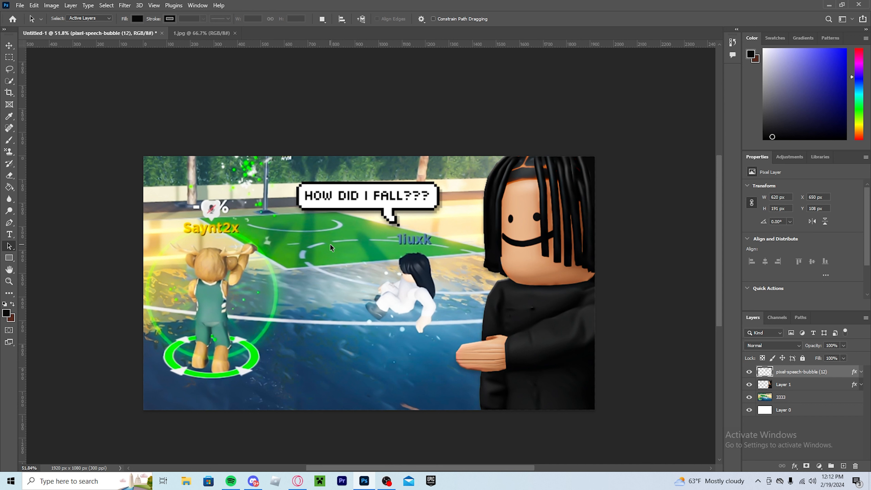
# Quit Photoshop without saving Untitled-1 and open the exported THUMBNAIL-EXAMPLE image from the desktop
pyautogui.click(859, 4)
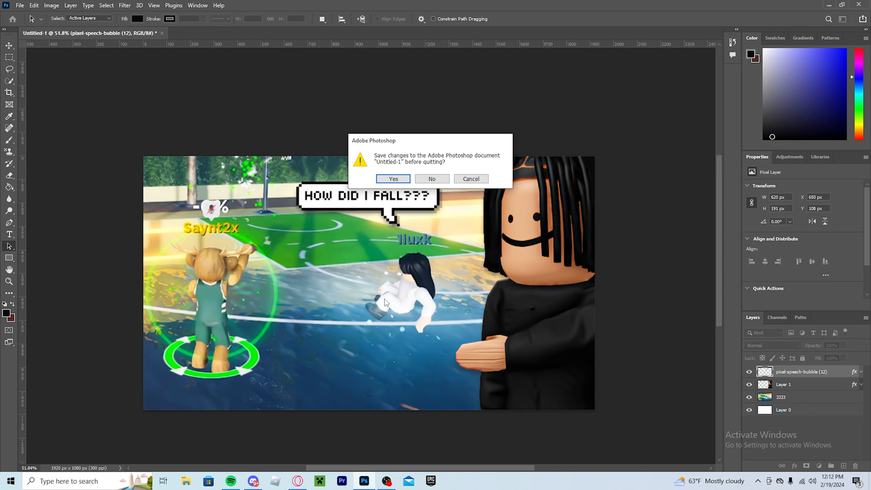
pyautogui.click(431, 179)
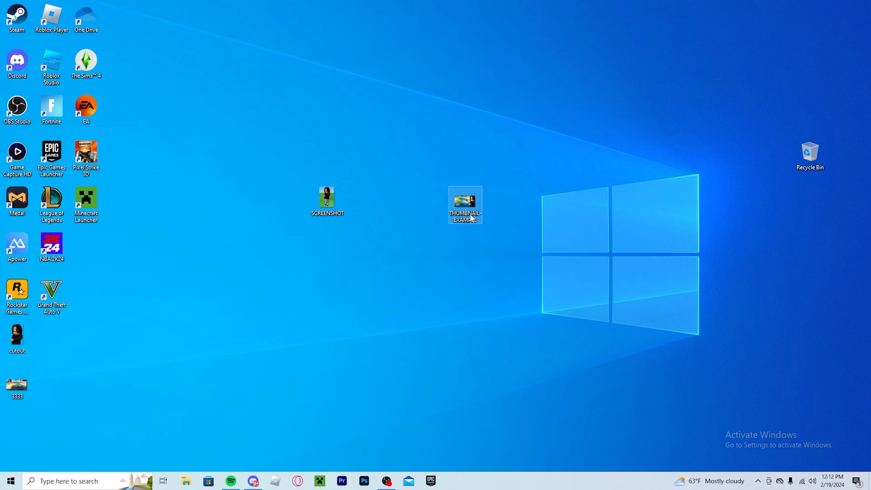
pyautogui.doubleClick(468, 204)
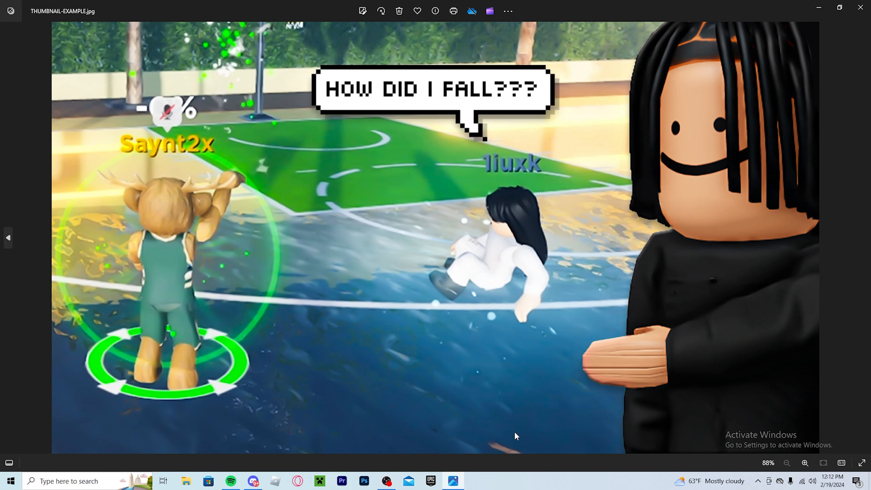